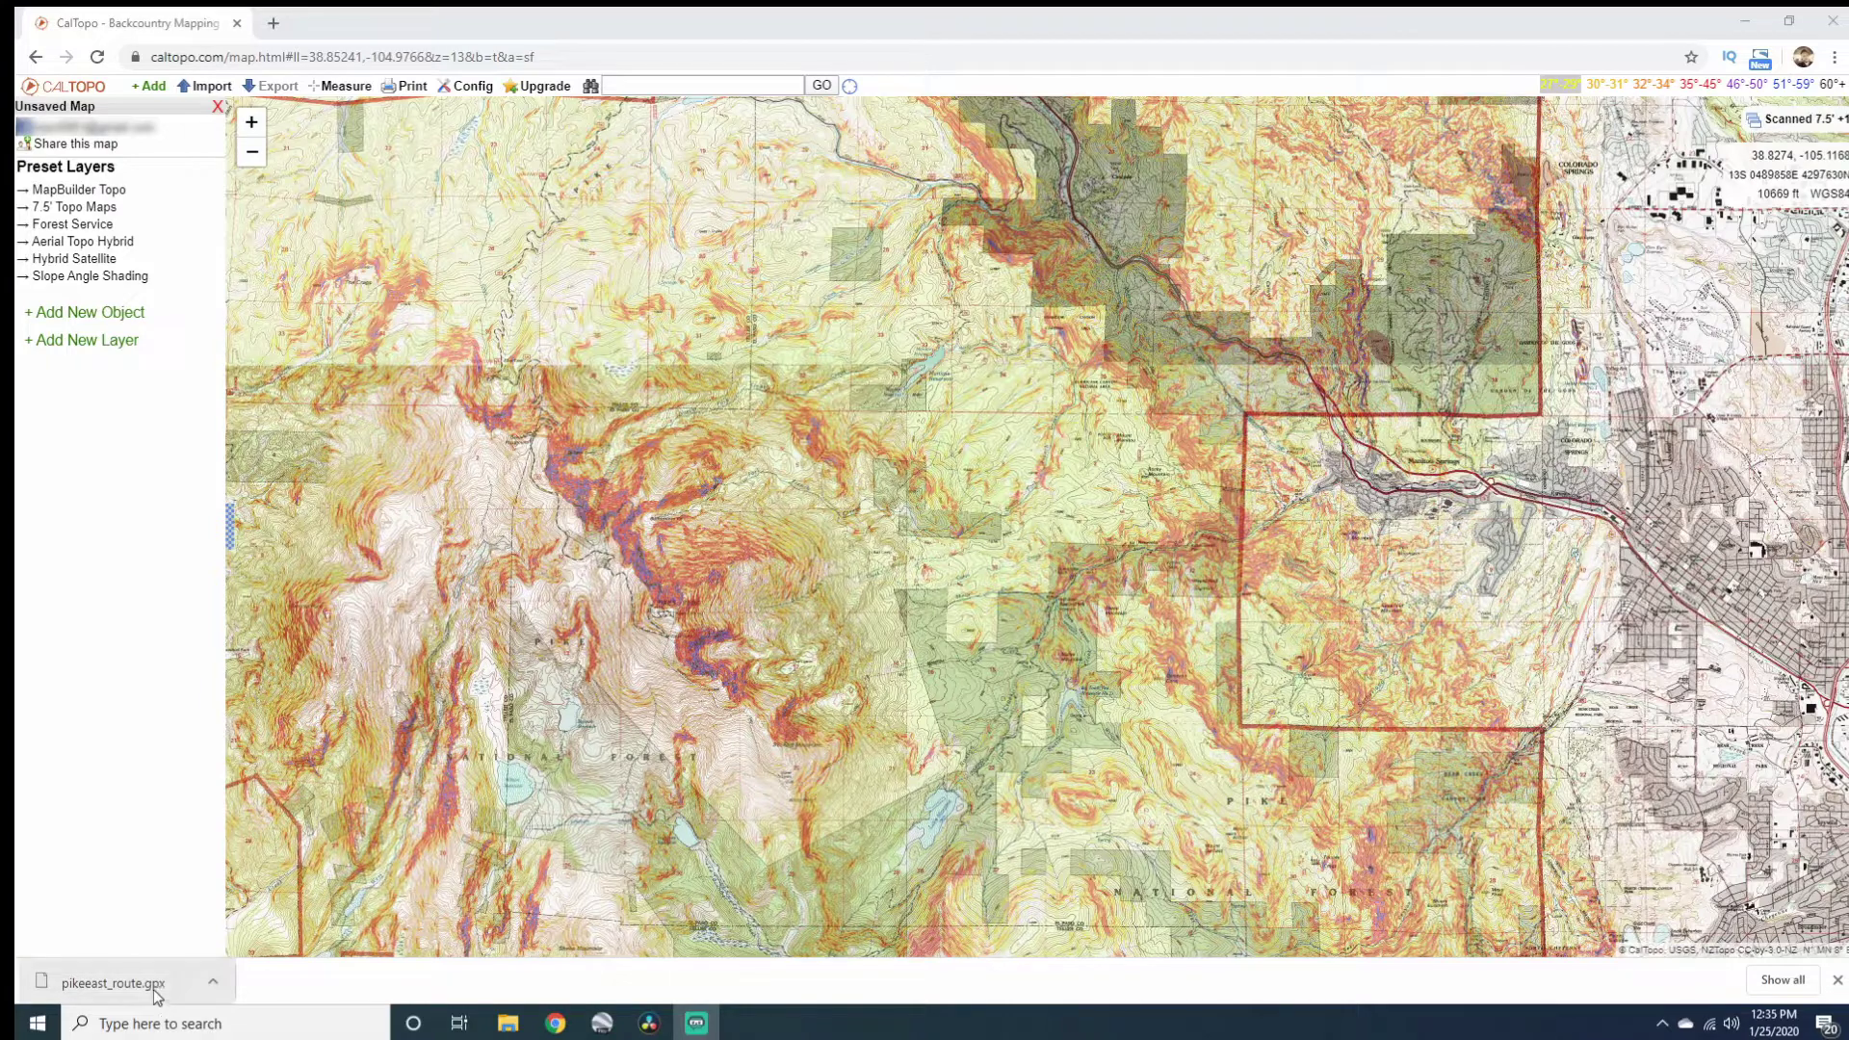
Show the downloaded pikeeast_route.gpx in its folder, move it to the desktop, and close the folder window.
{"action": "left_click", "coordinate": [212, 982]}
{"action": "left_click", "coordinate": [247, 915]}
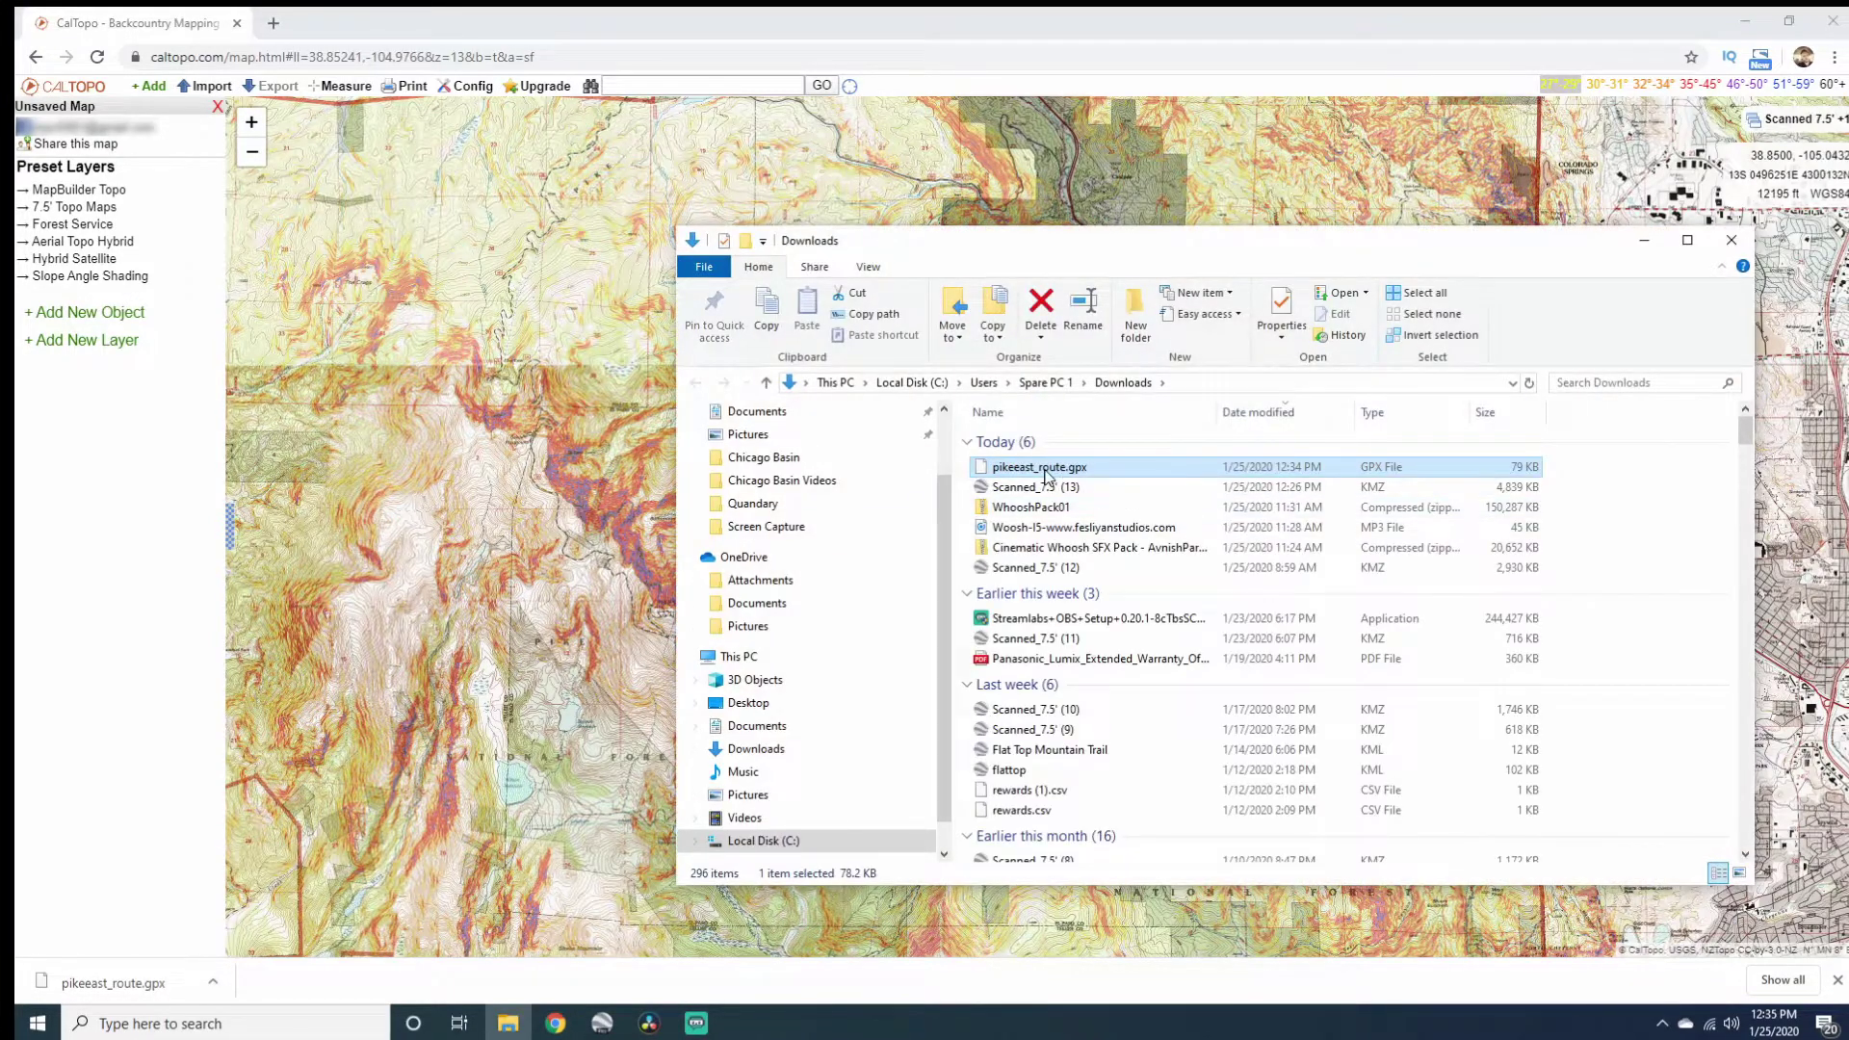
{"action": "left_click_drag", "start_coordinate": [1045, 474], "coordinate": [821, 714]}
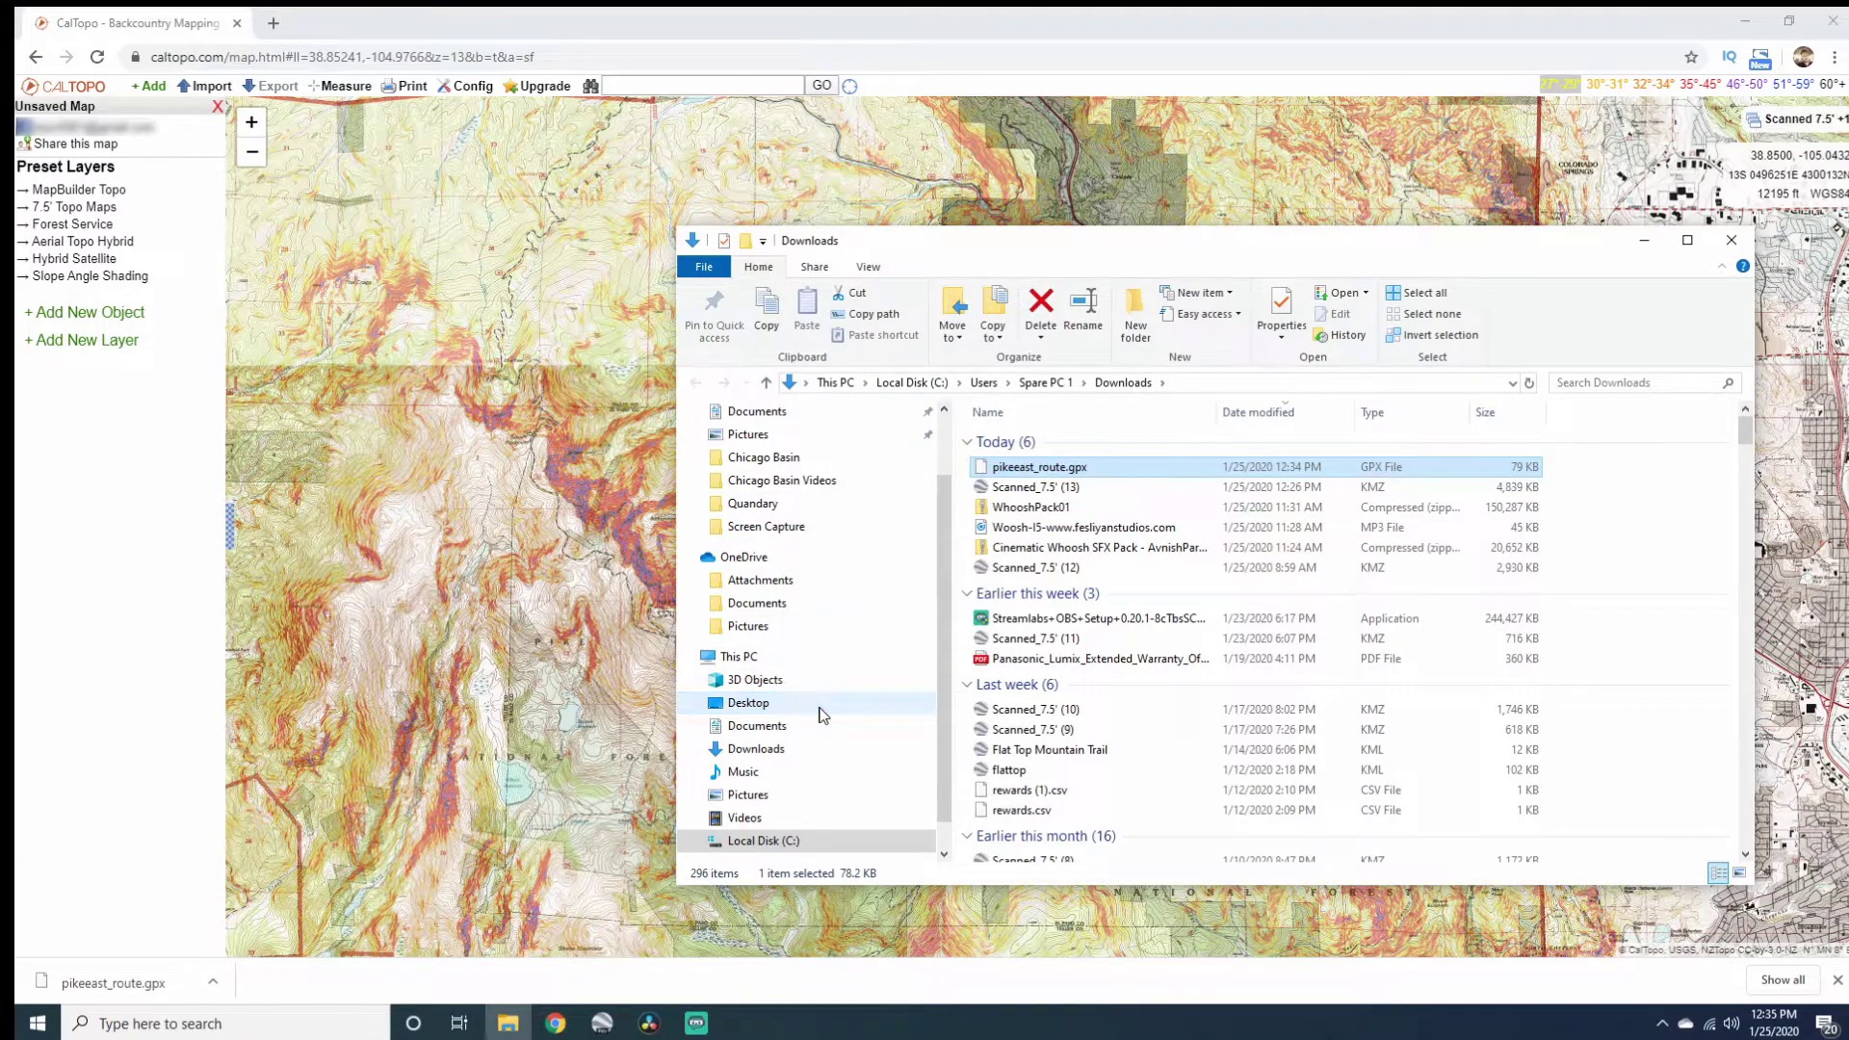
{"action": "left_click", "coordinate": [1733, 241]}
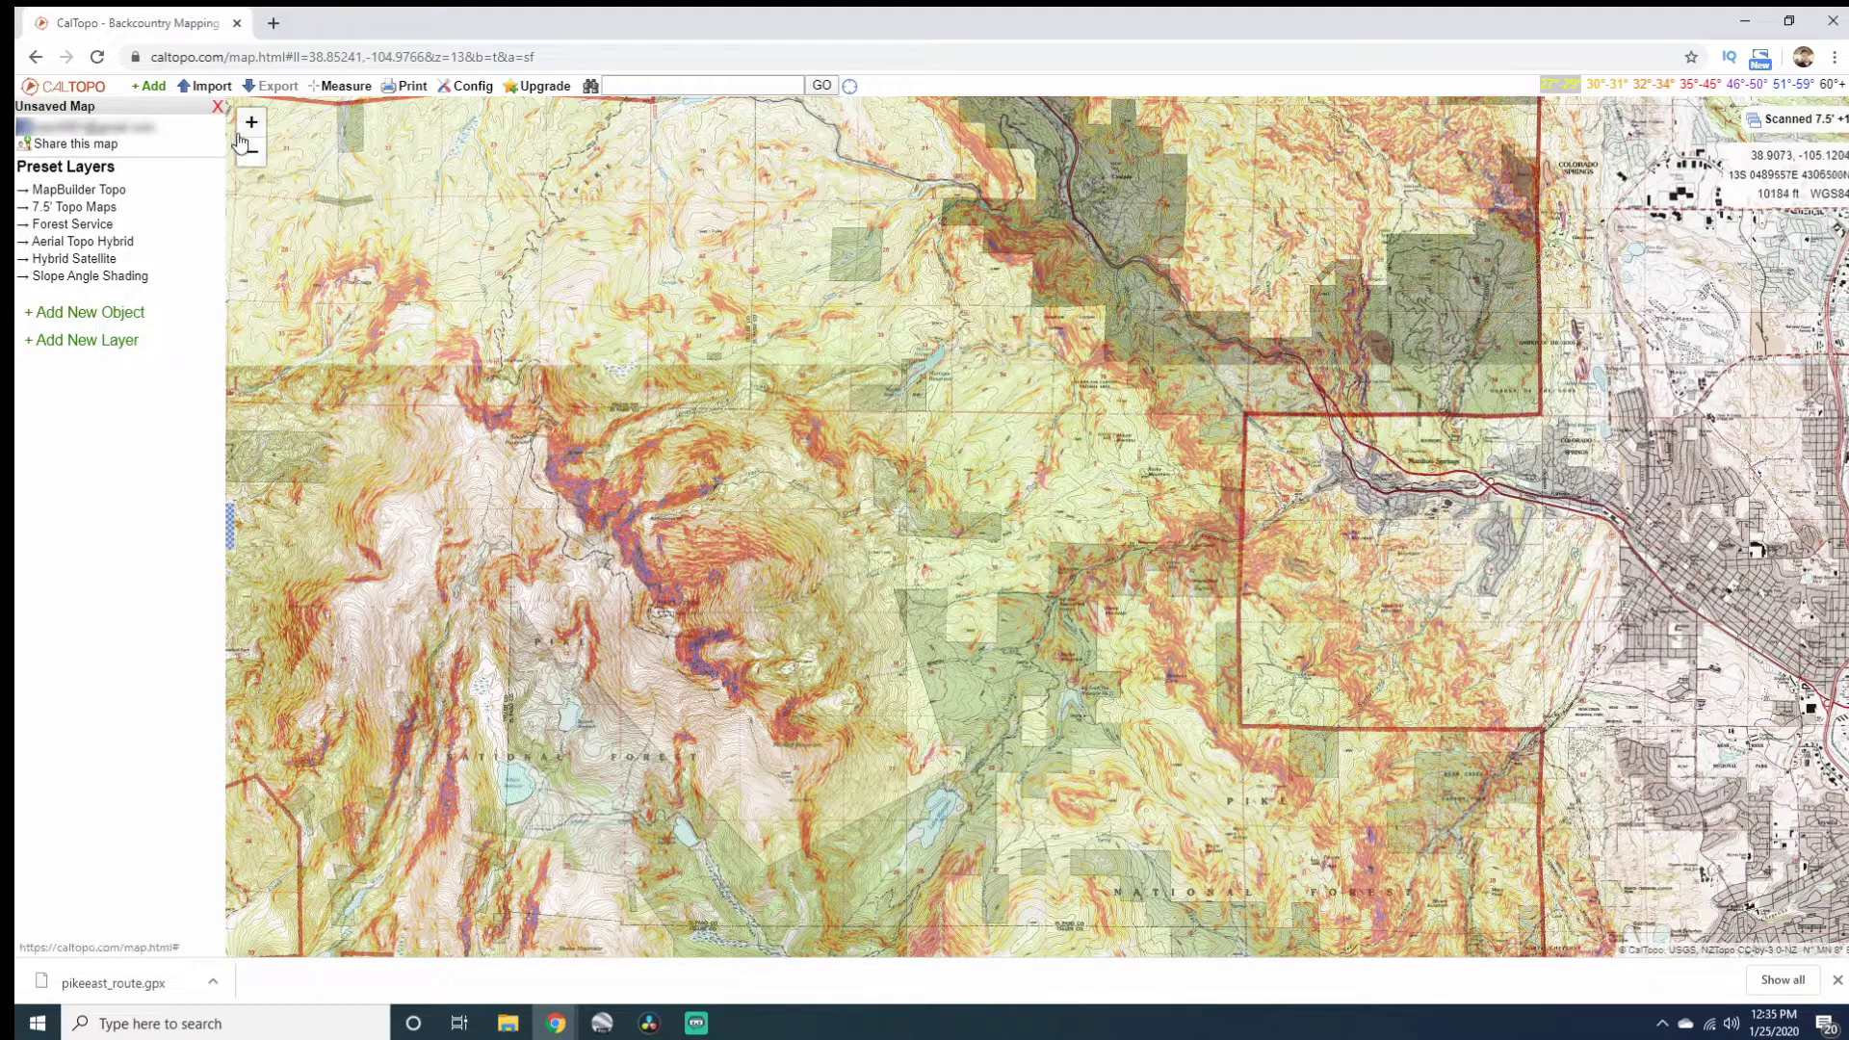
Import the Pikes Peak - East Slopes route into the map from pikeeast_route.gpx on the desktop.
{"action": "left_click", "coordinate": [217, 94]}
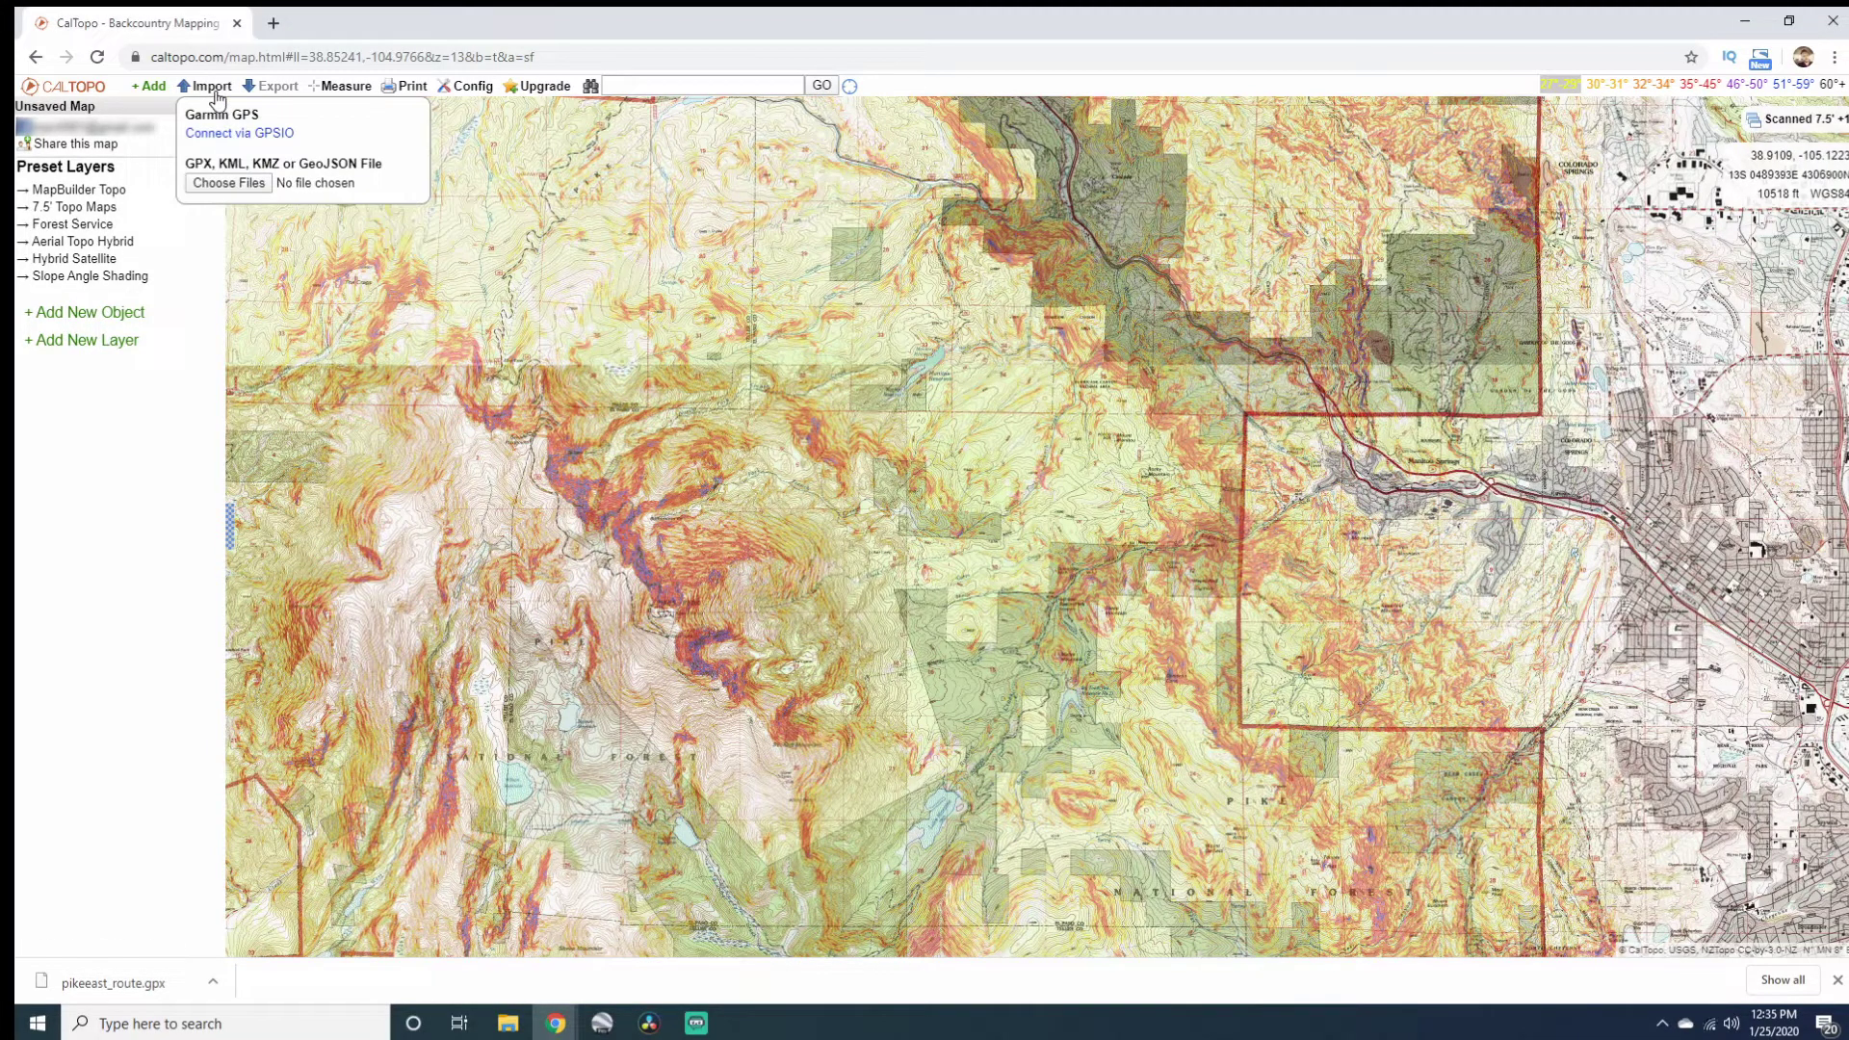
{"action": "left_click", "coordinate": [231, 185]}
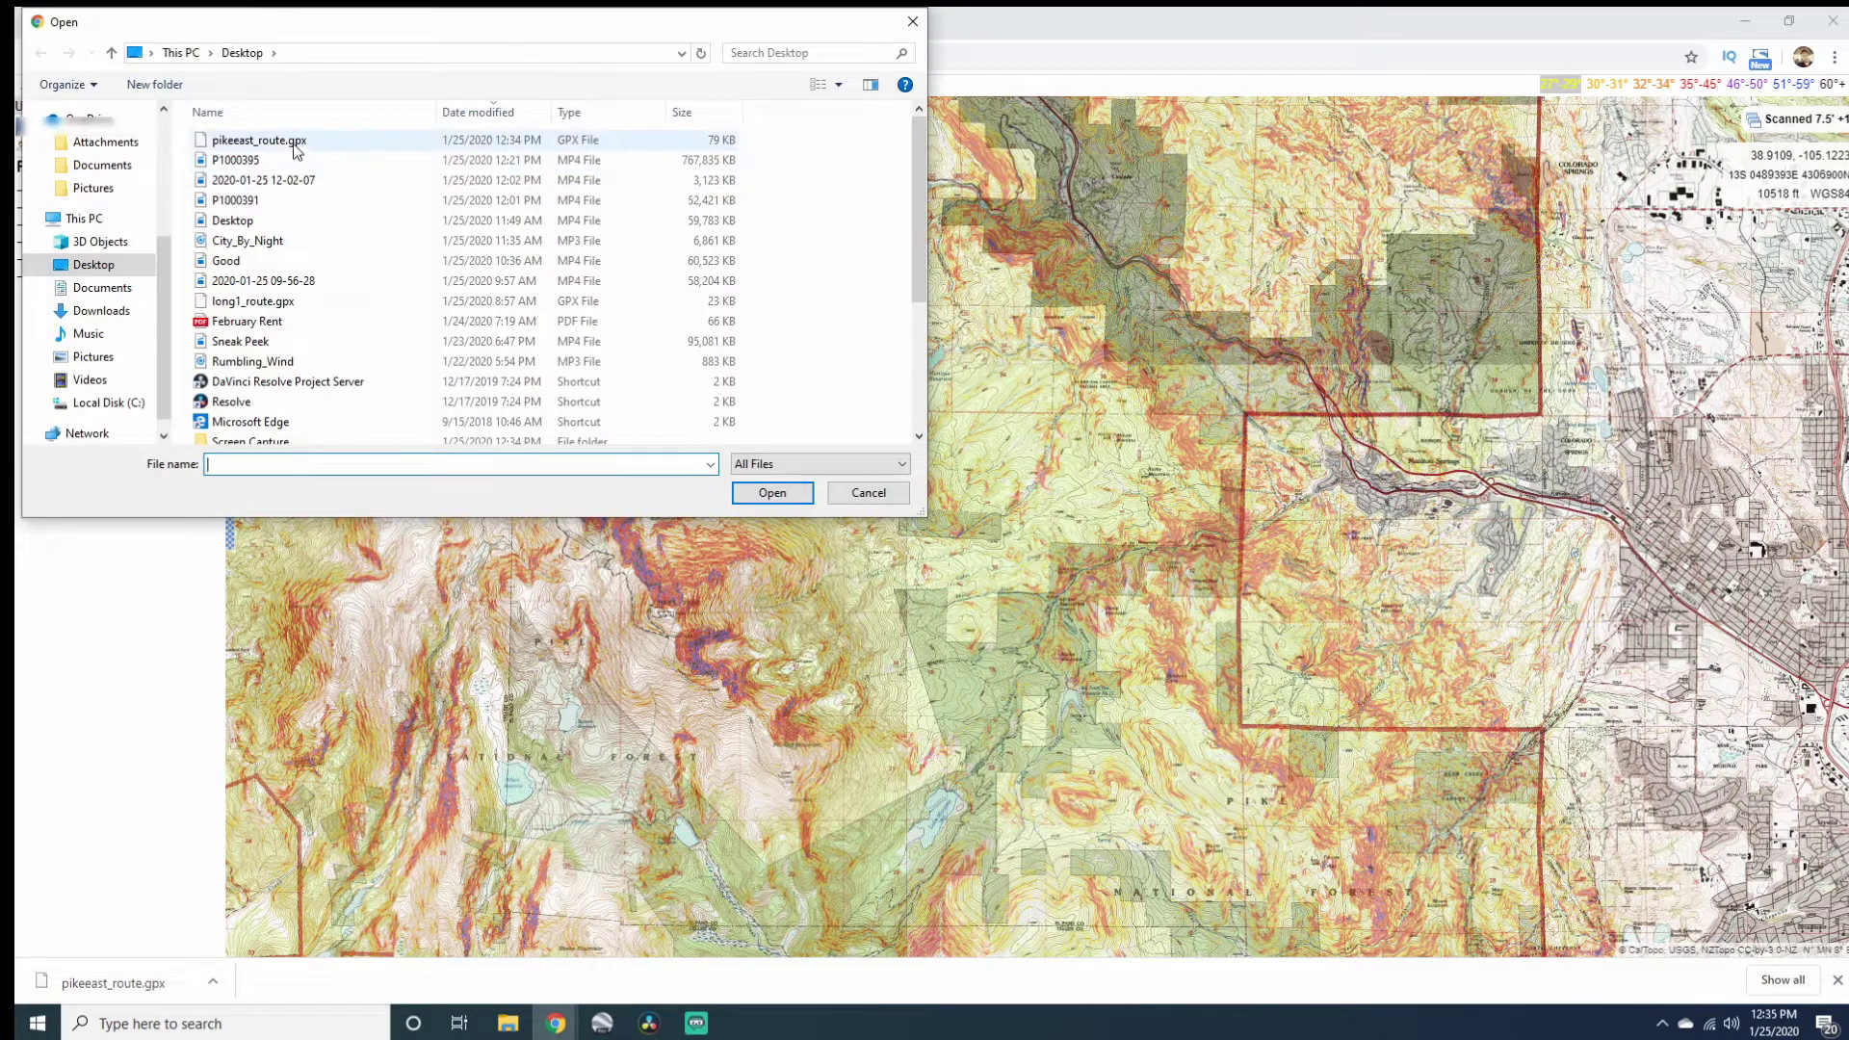
{"action": "left_click", "coordinate": [293, 144]}
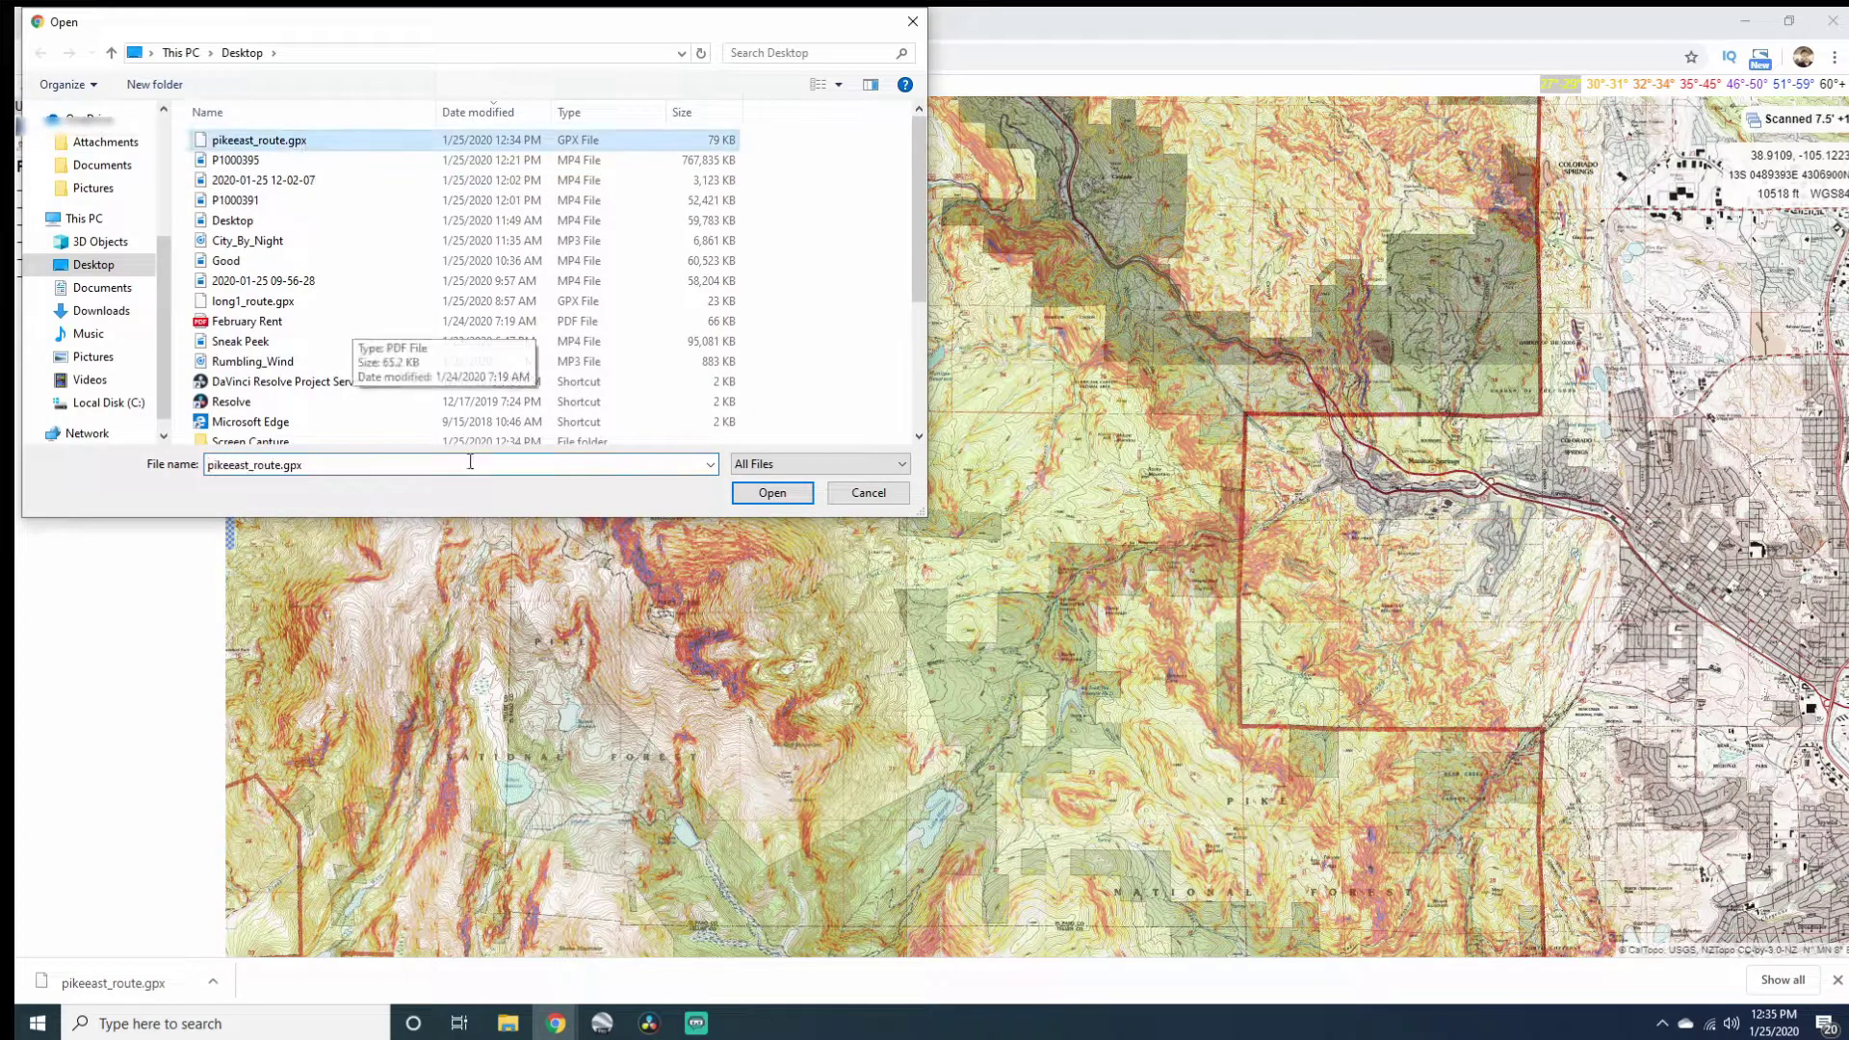
{"action": "left_click", "coordinate": [782, 497]}
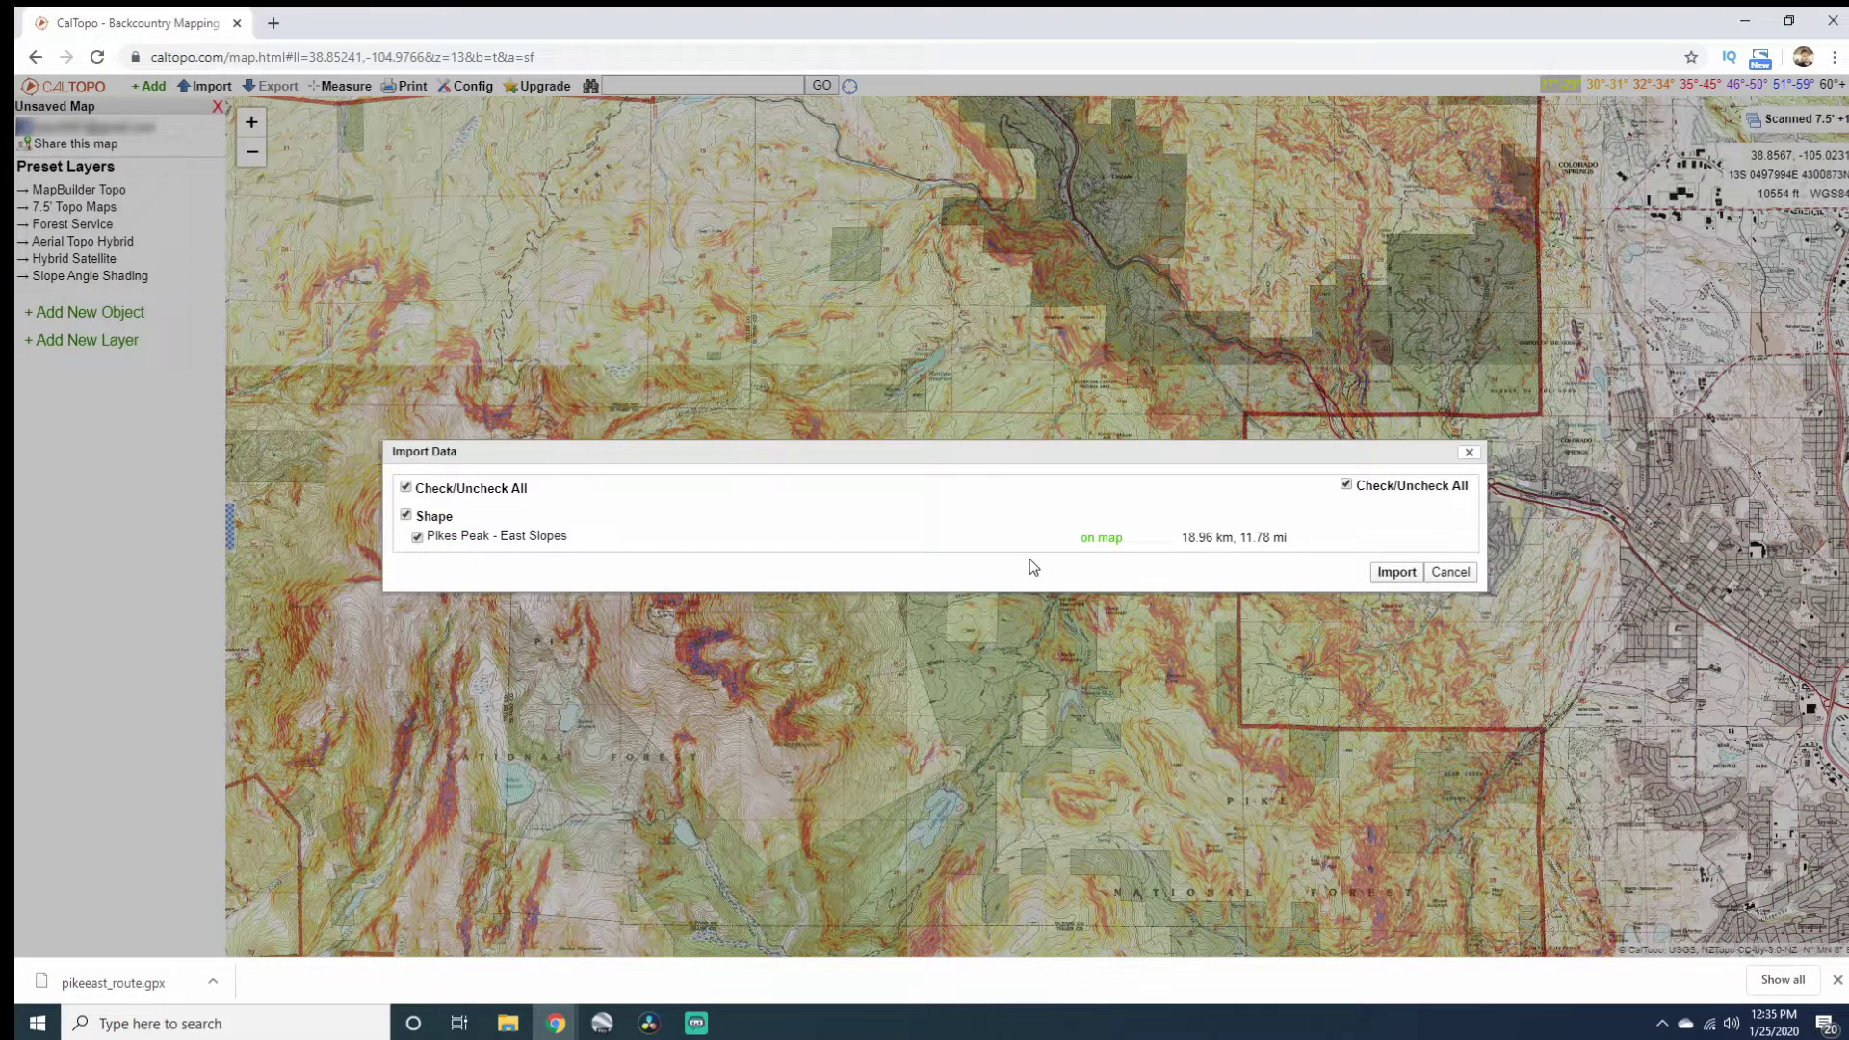
{"action": "left_click", "coordinate": [1396, 573]}
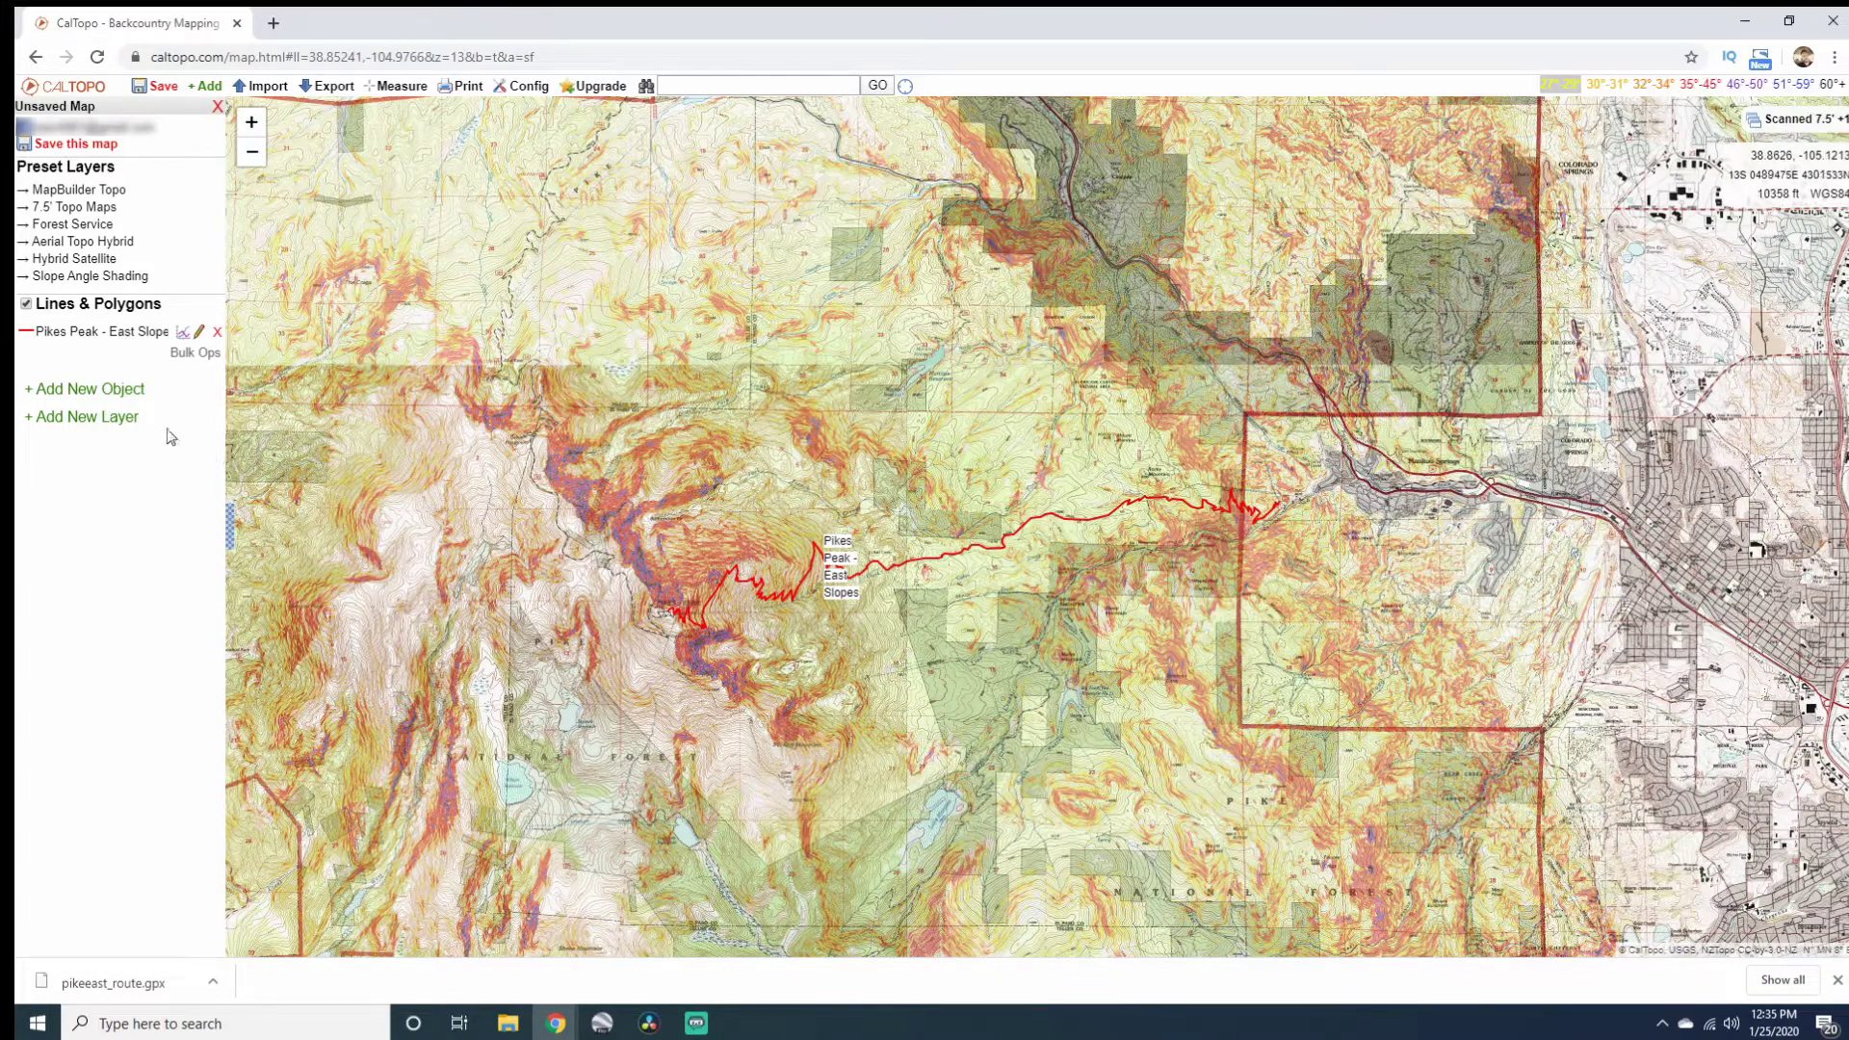
Restyle the imported Pikes Peak - East Slopes line in blue with a line weight of 5.
{"action": "left_click", "coordinate": [105, 333]}
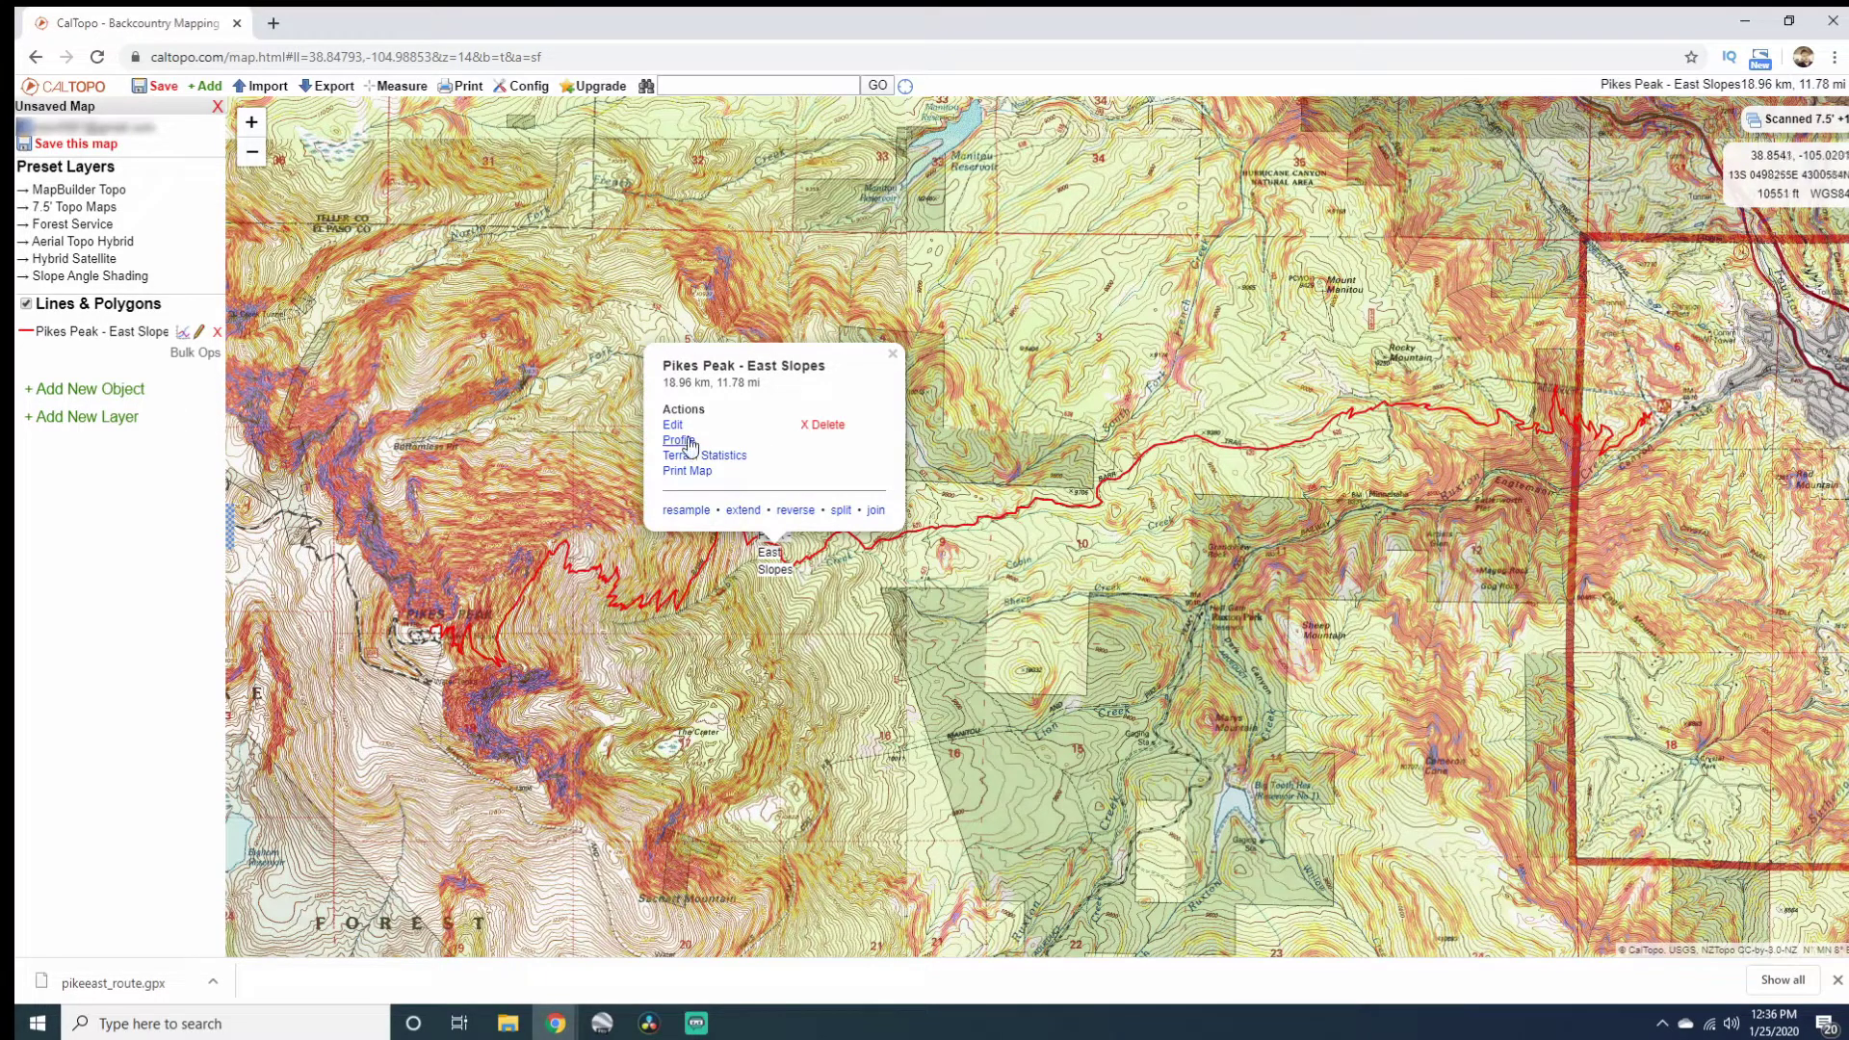
{"action": "left_click", "coordinate": [893, 355]}
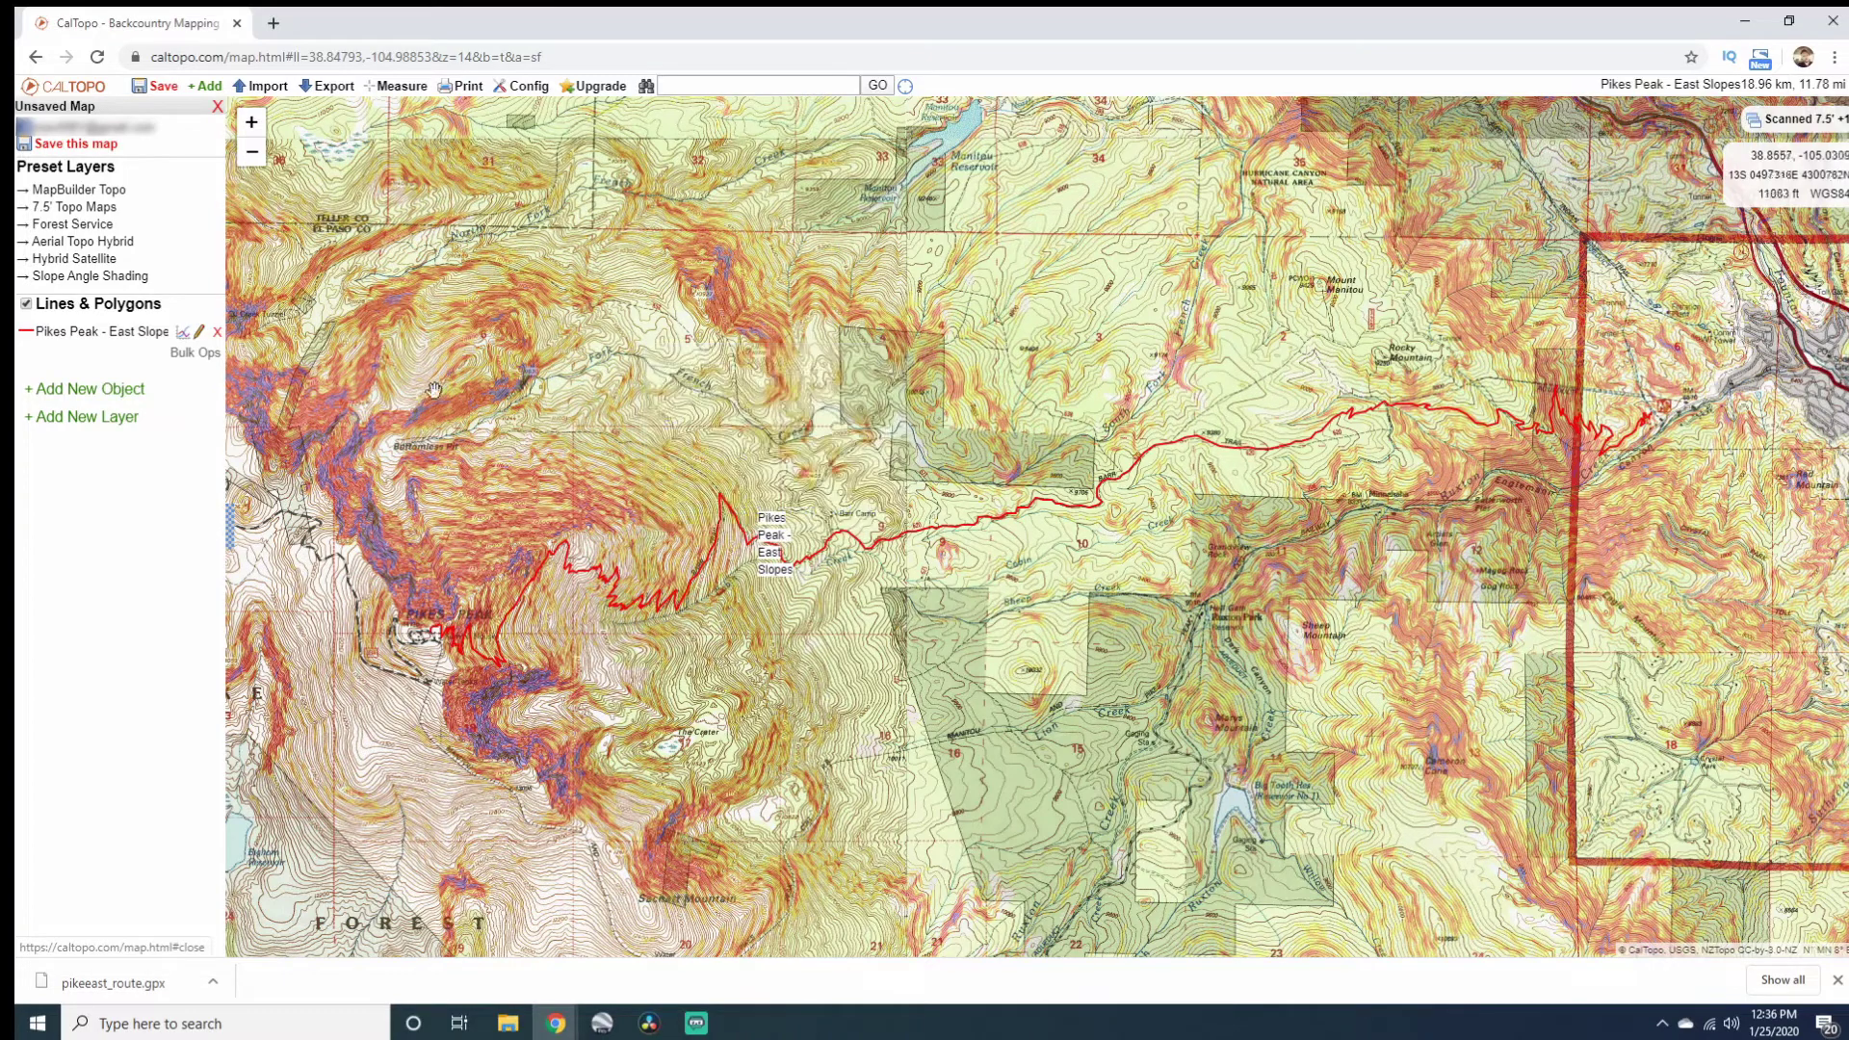
{"action": "left_click", "coordinate": [198, 333]}
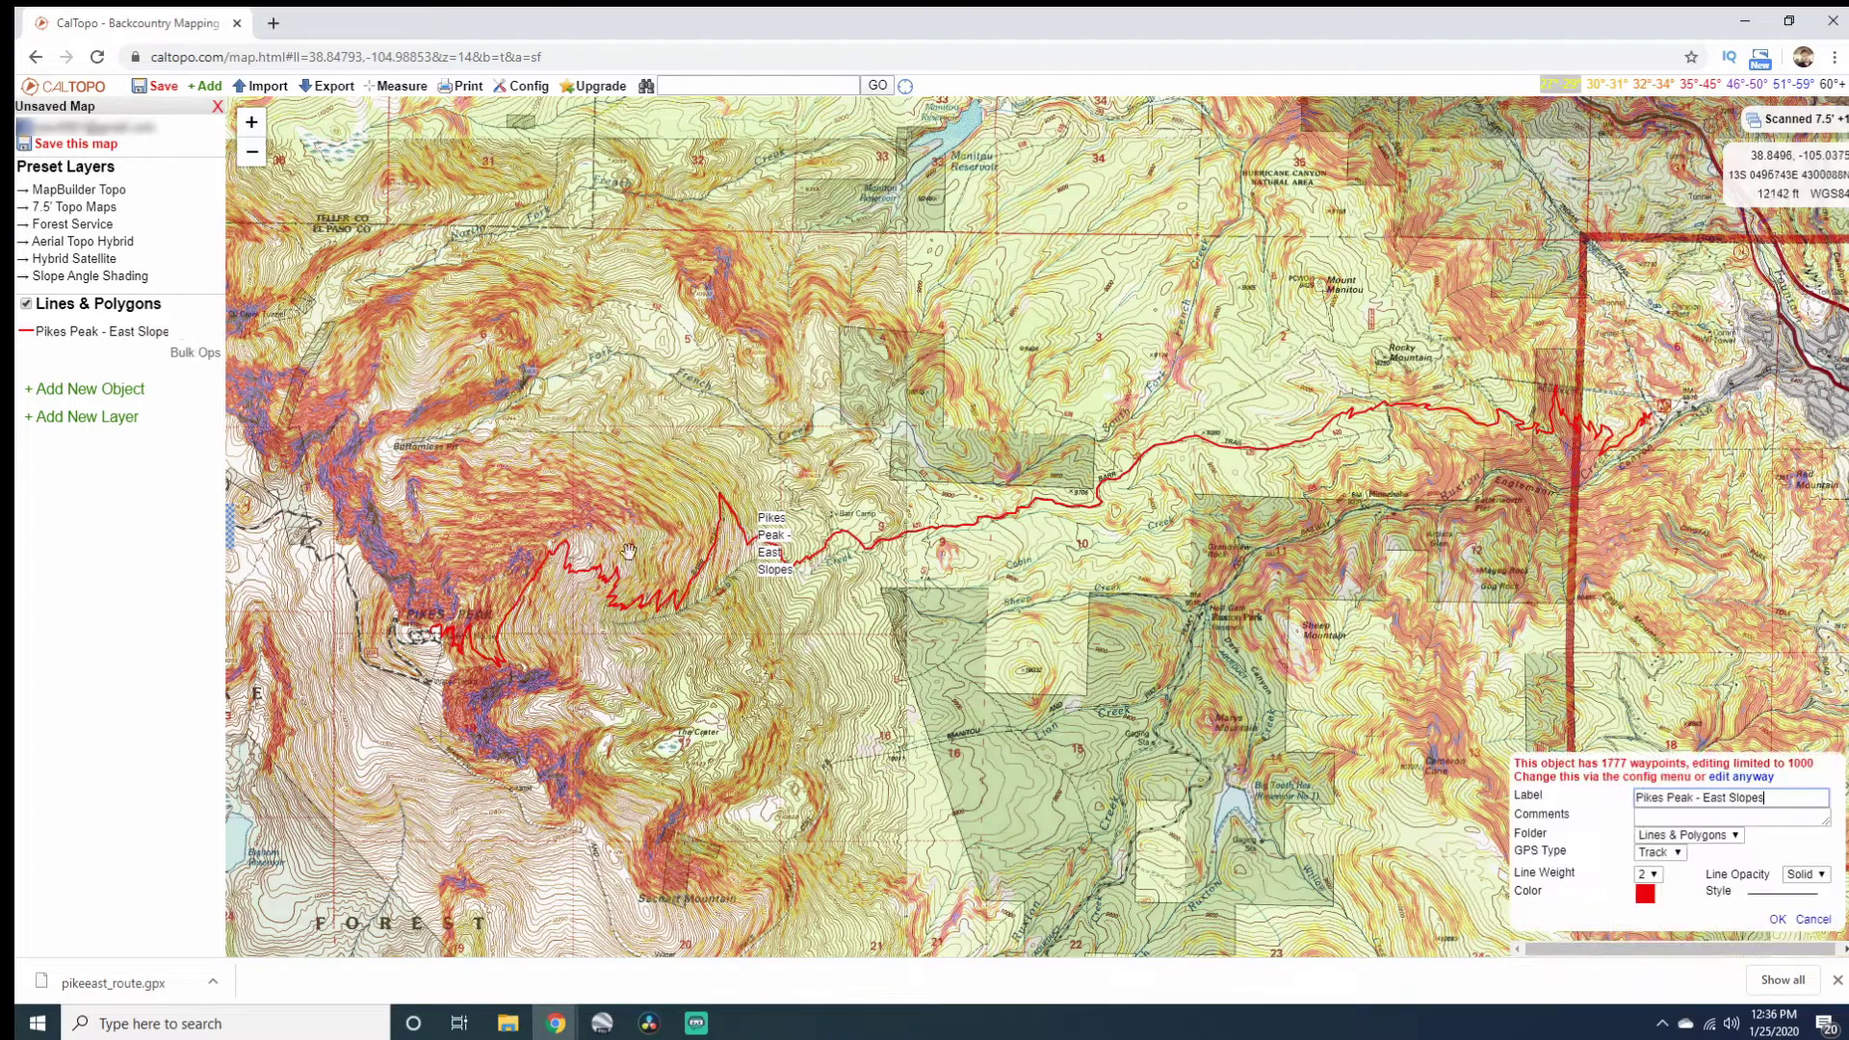
{"action": "left_click", "coordinate": [1644, 895]}
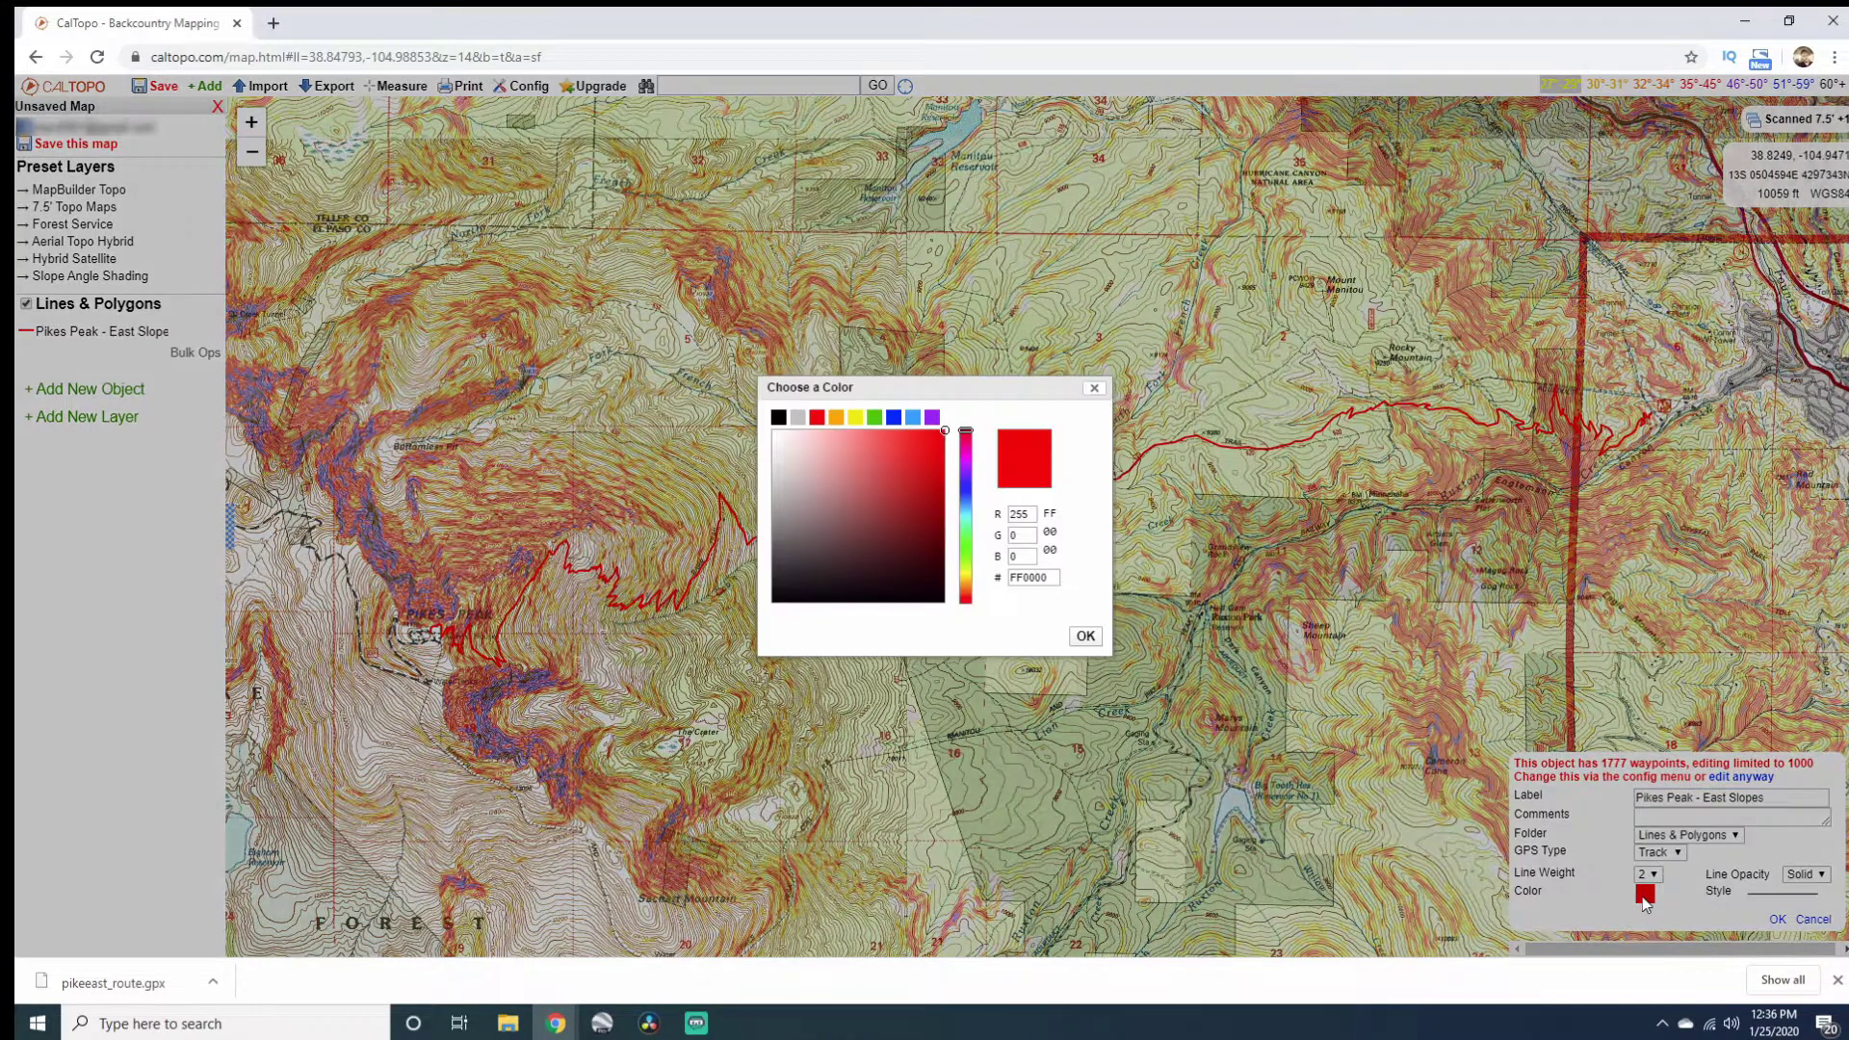
{"action": "left_click", "coordinate": [893, 417]}
{"action": "left_click", "coordinate": [1649, 874]}
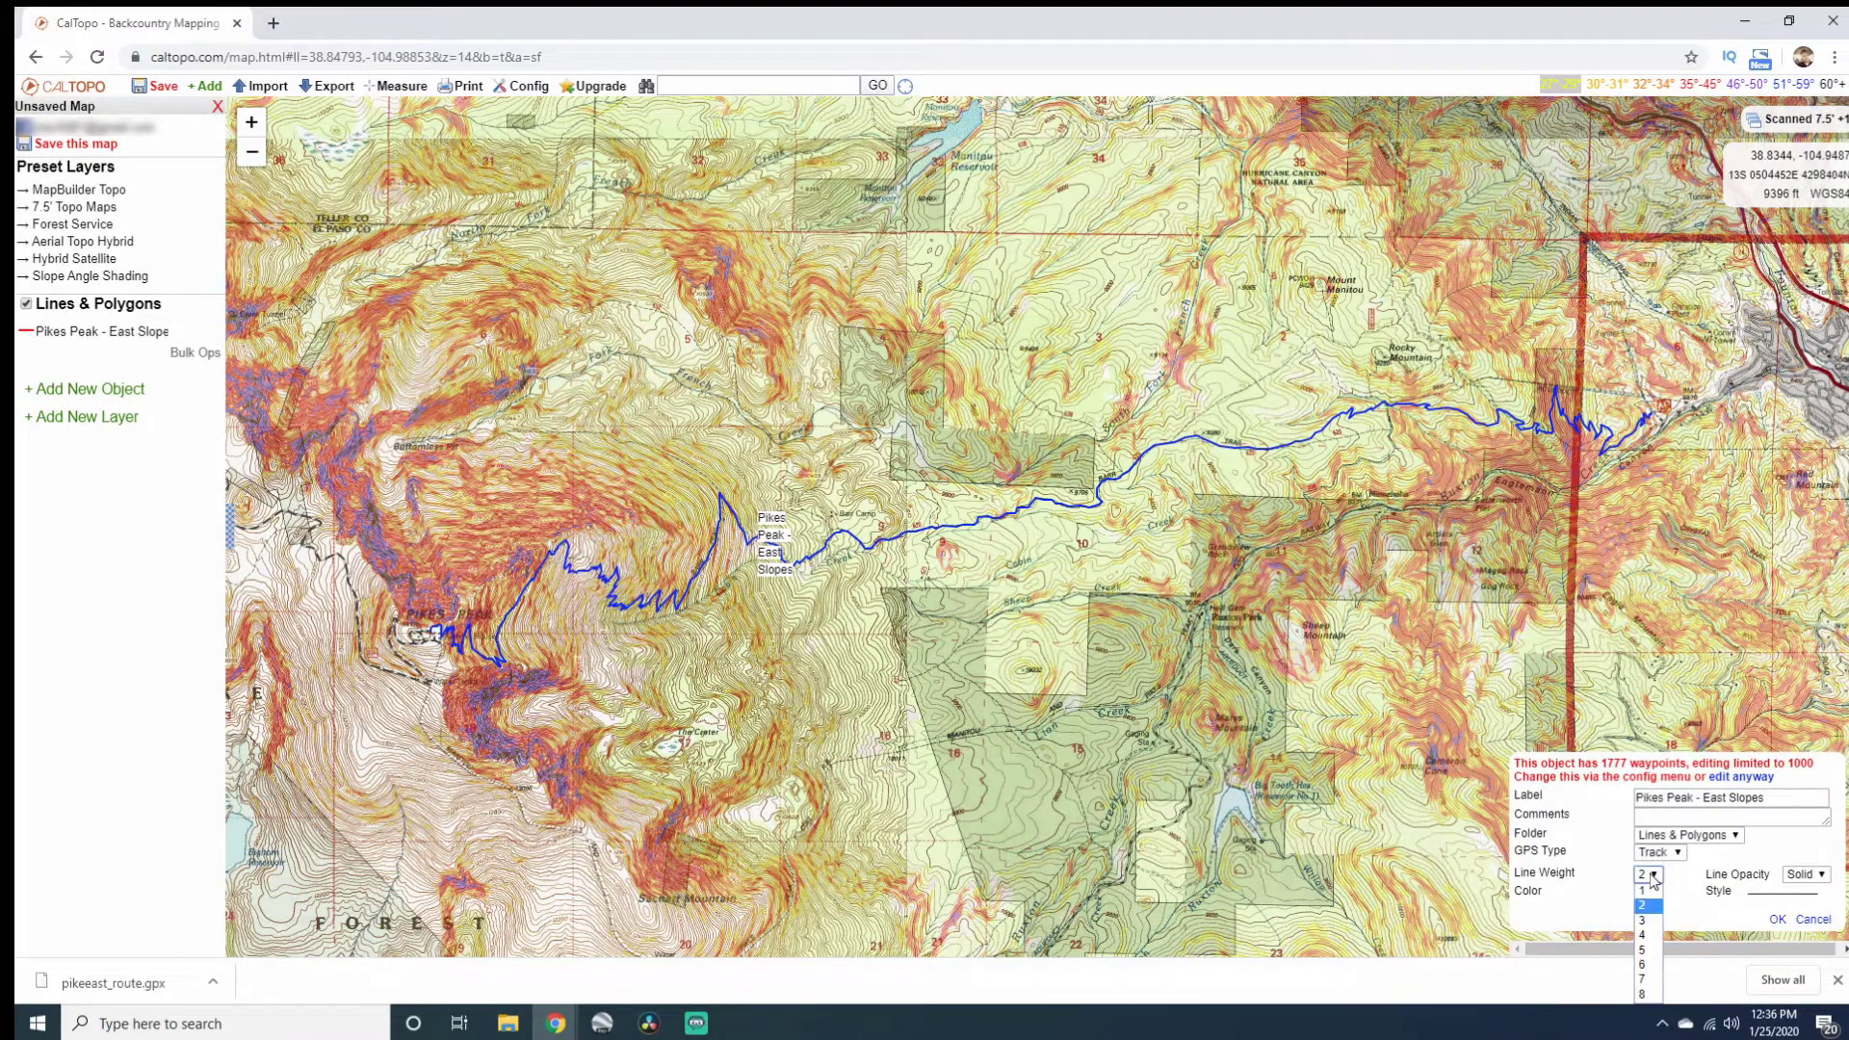
{"action": "left_click", "coordinate": [1651, 951]}
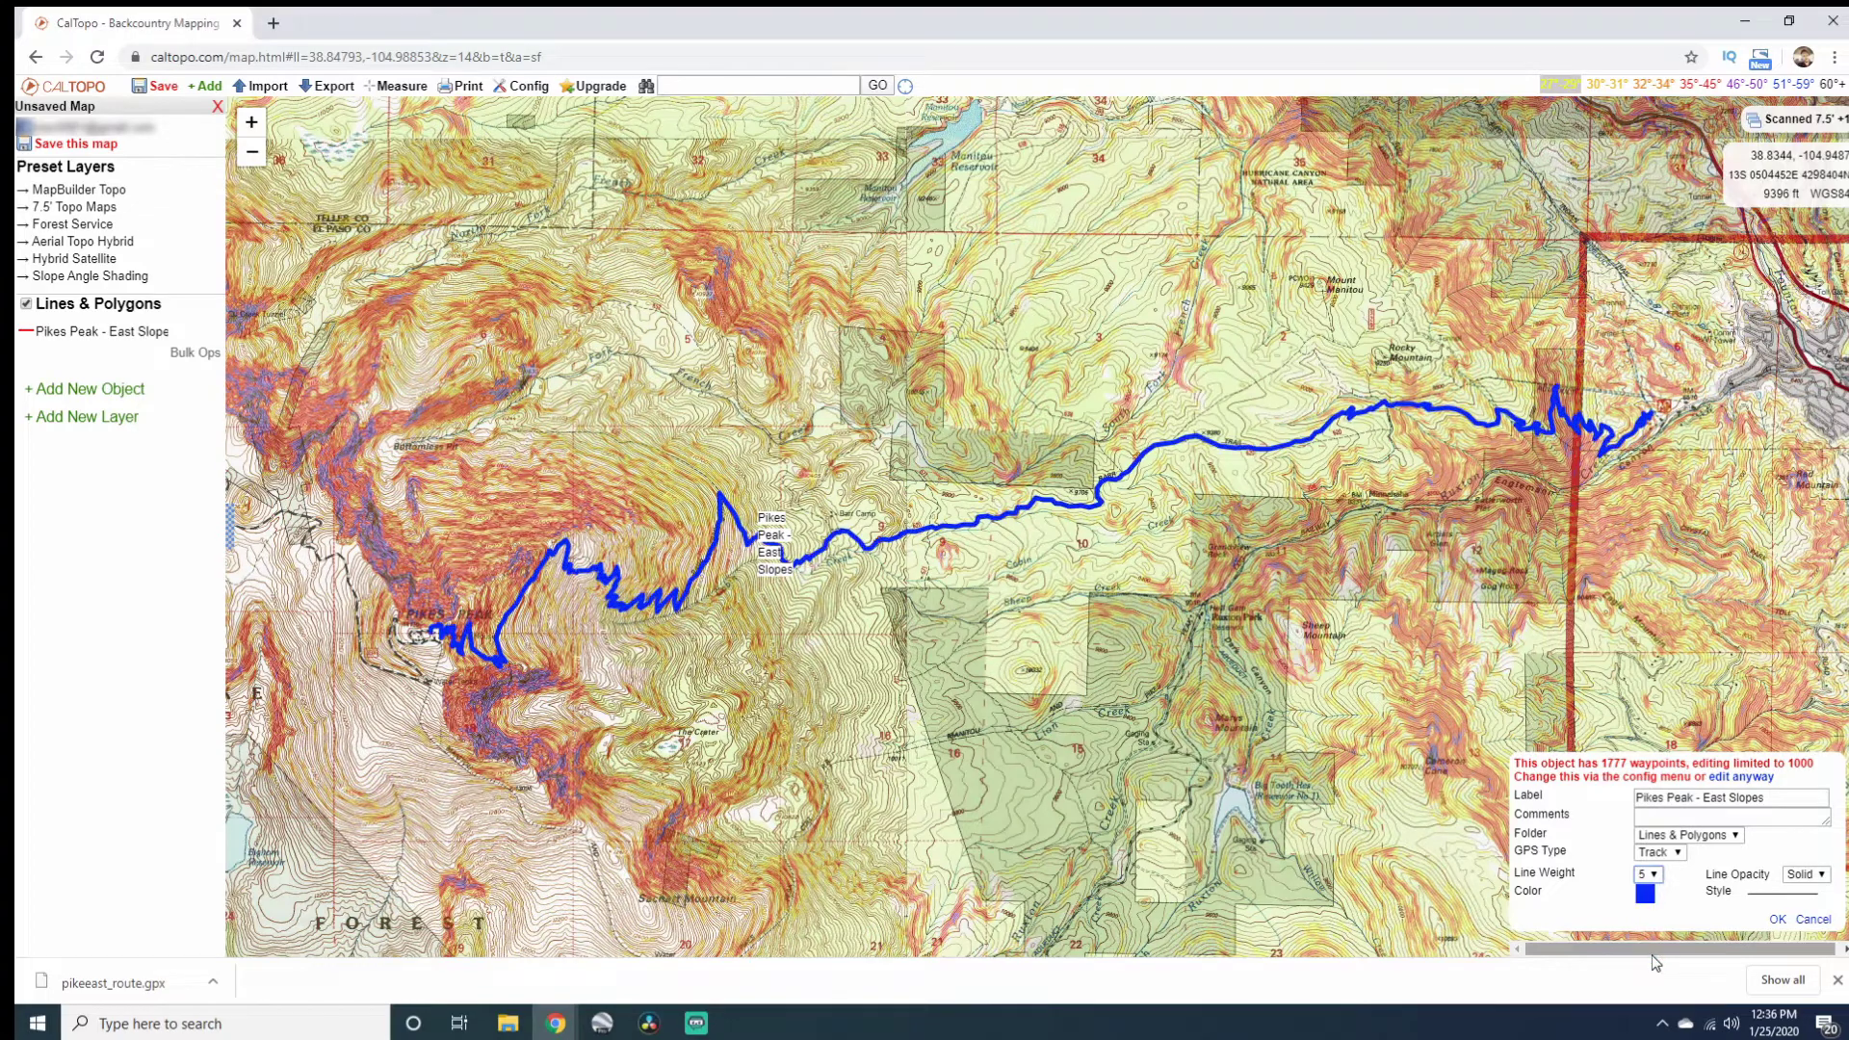
{"action": "left_click", "coordinate": [1772, 917]}
Turn the Slope Angle Shading overlay off and back on to compare the map with and without it.
{"action": "scroll", "coordinate": [1011, 684], "scroll_direction": "down", "scroll_amount": 1}
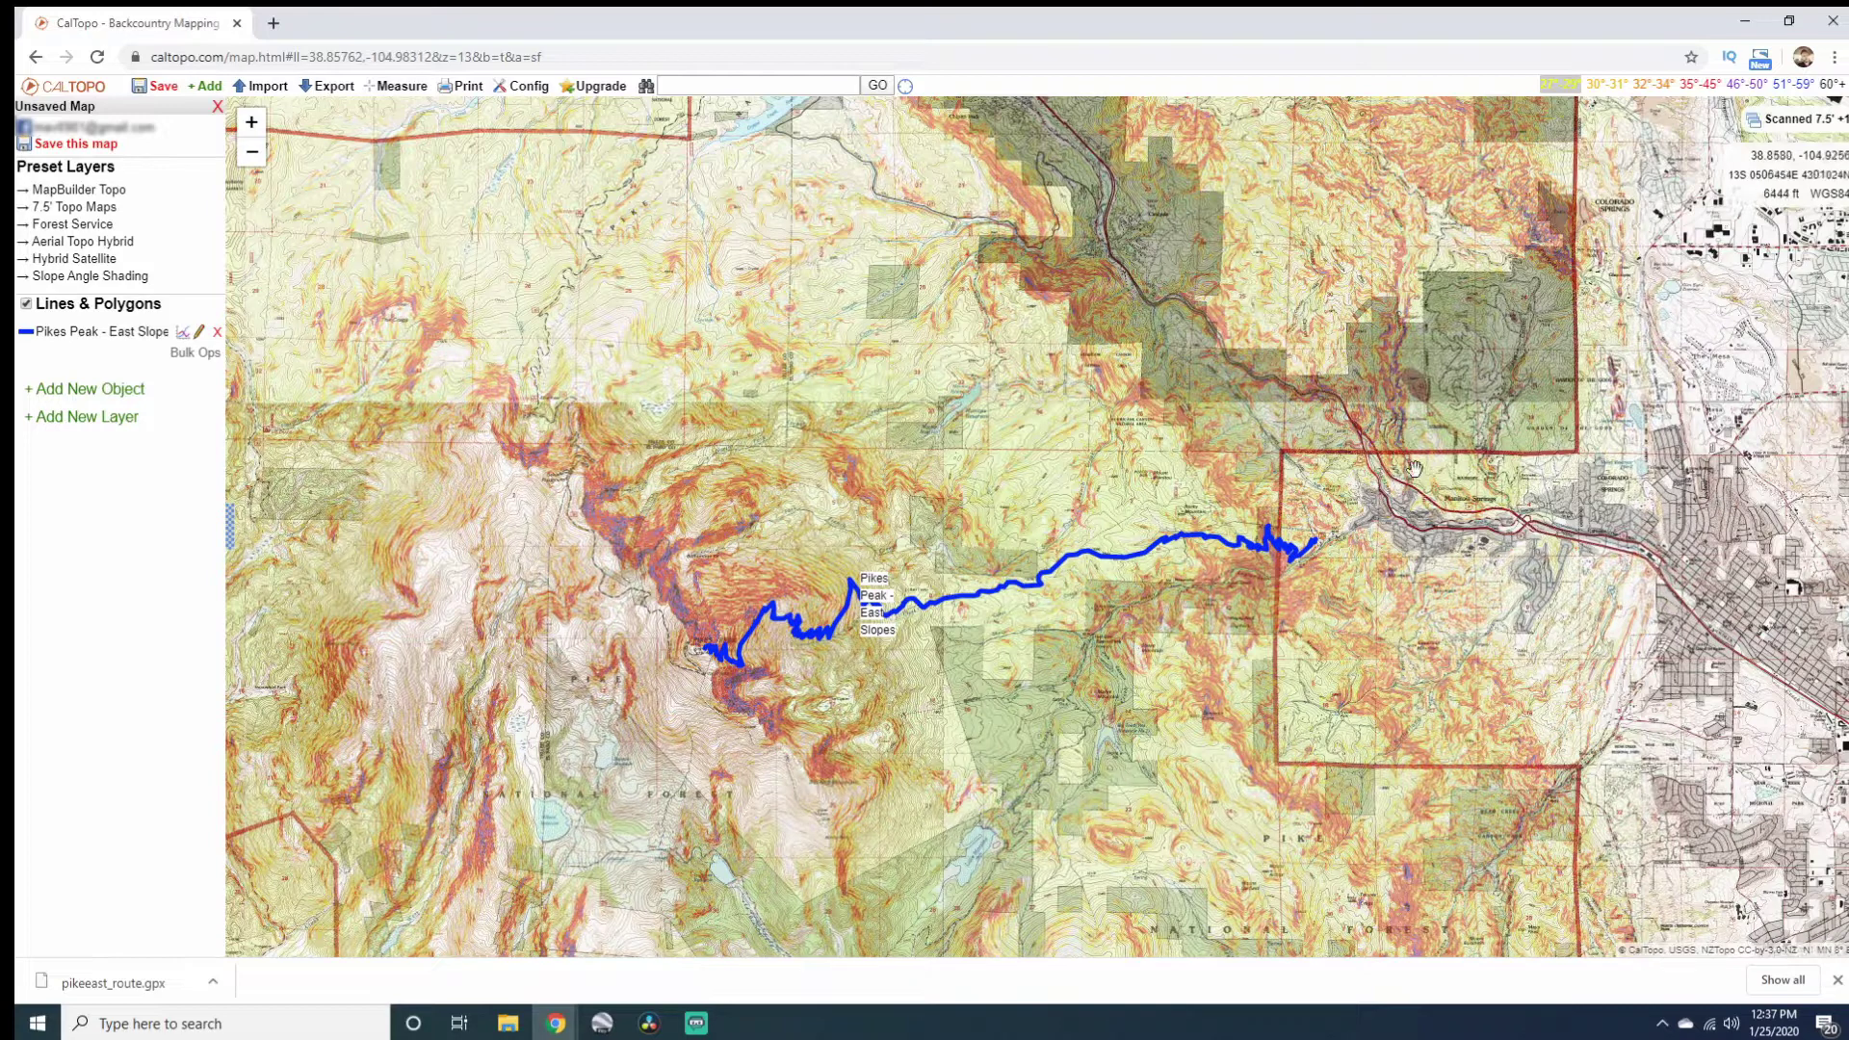
{"action": "mouse_move", "coordinate": [1796, 125]}
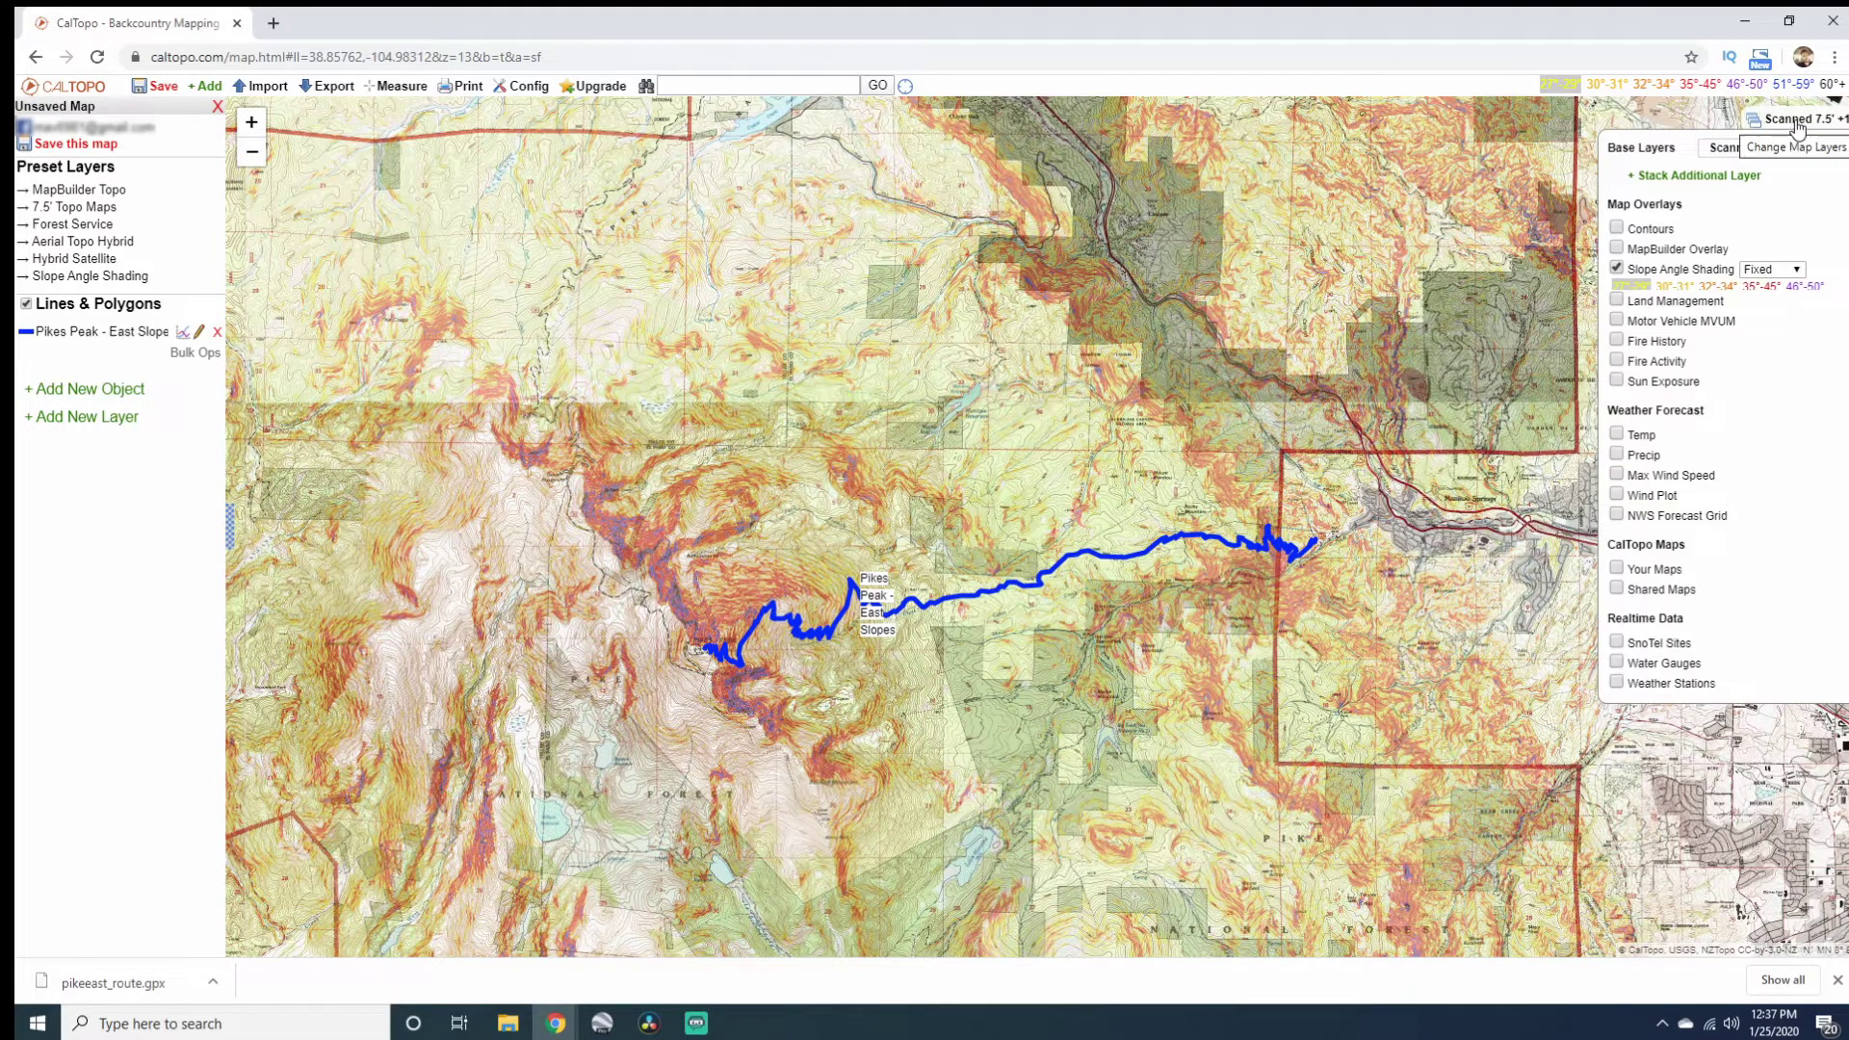
{"action": "left_click", "coordinate": [1617, 268]}
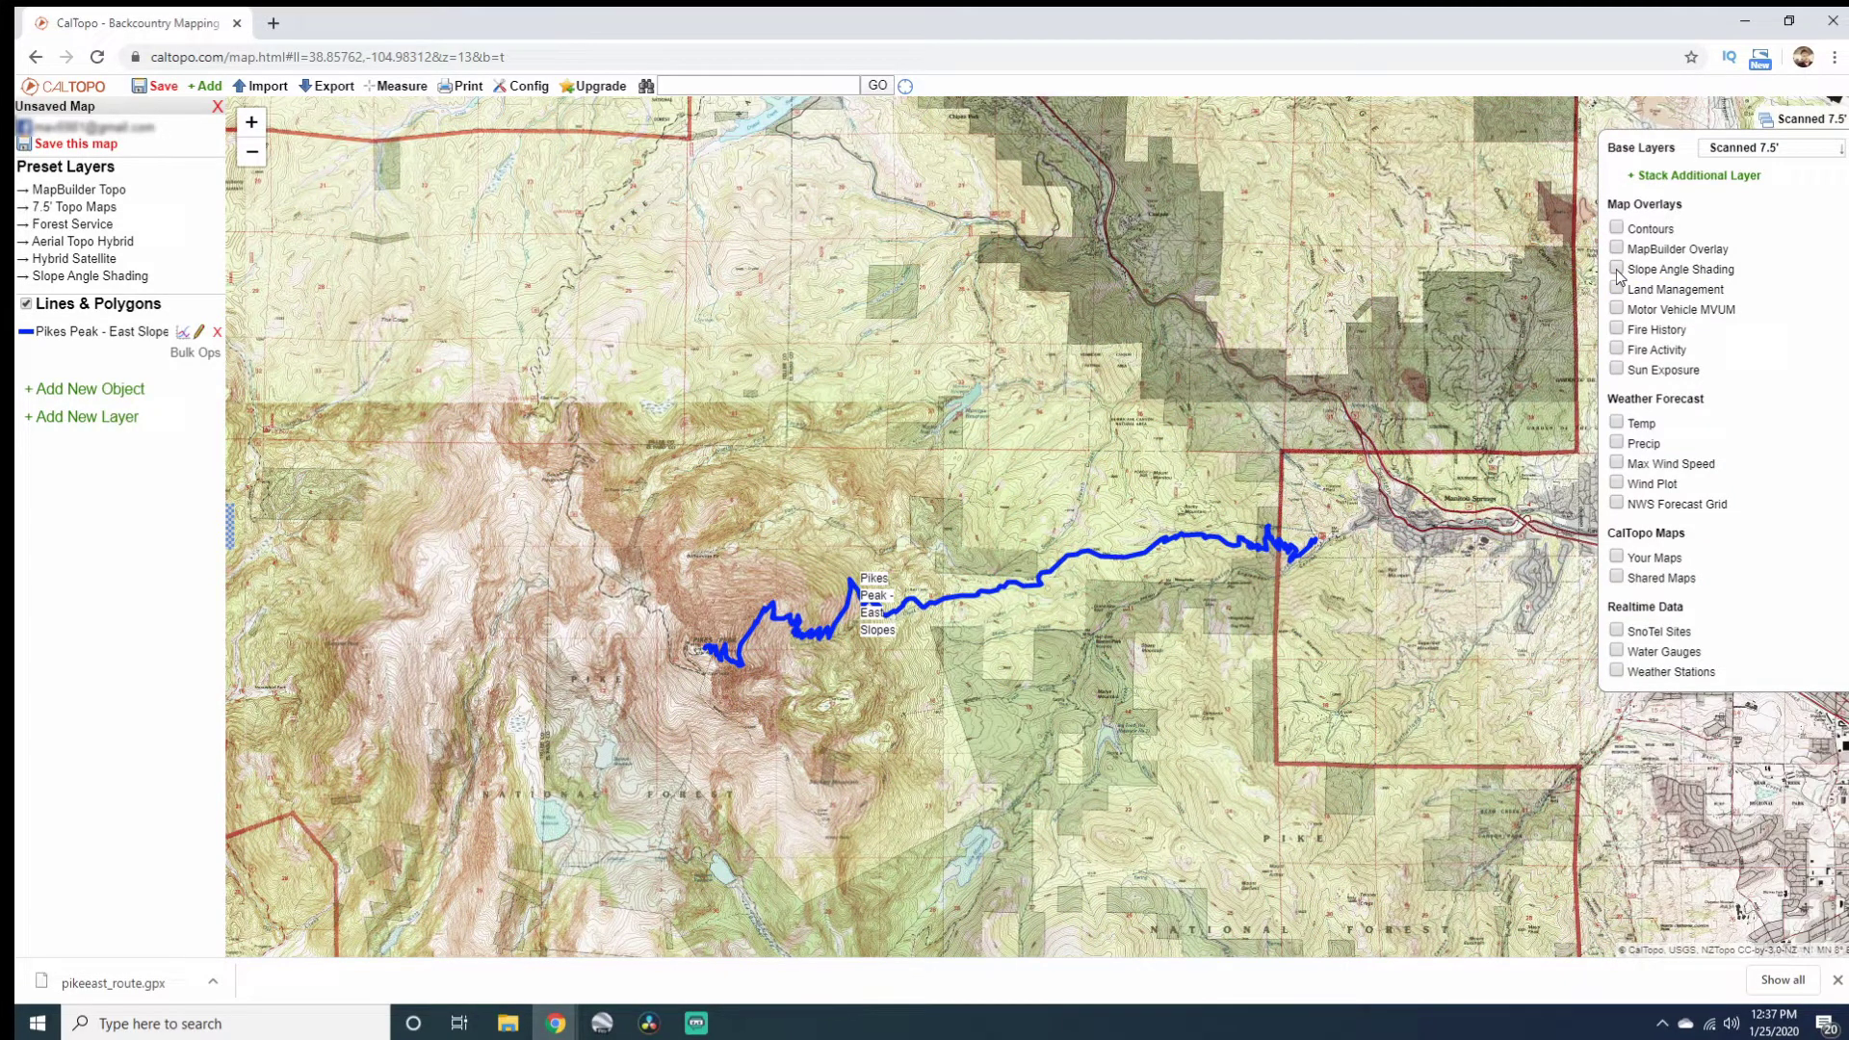
{"action": "left_click", "coordinate": [1617, 268]}
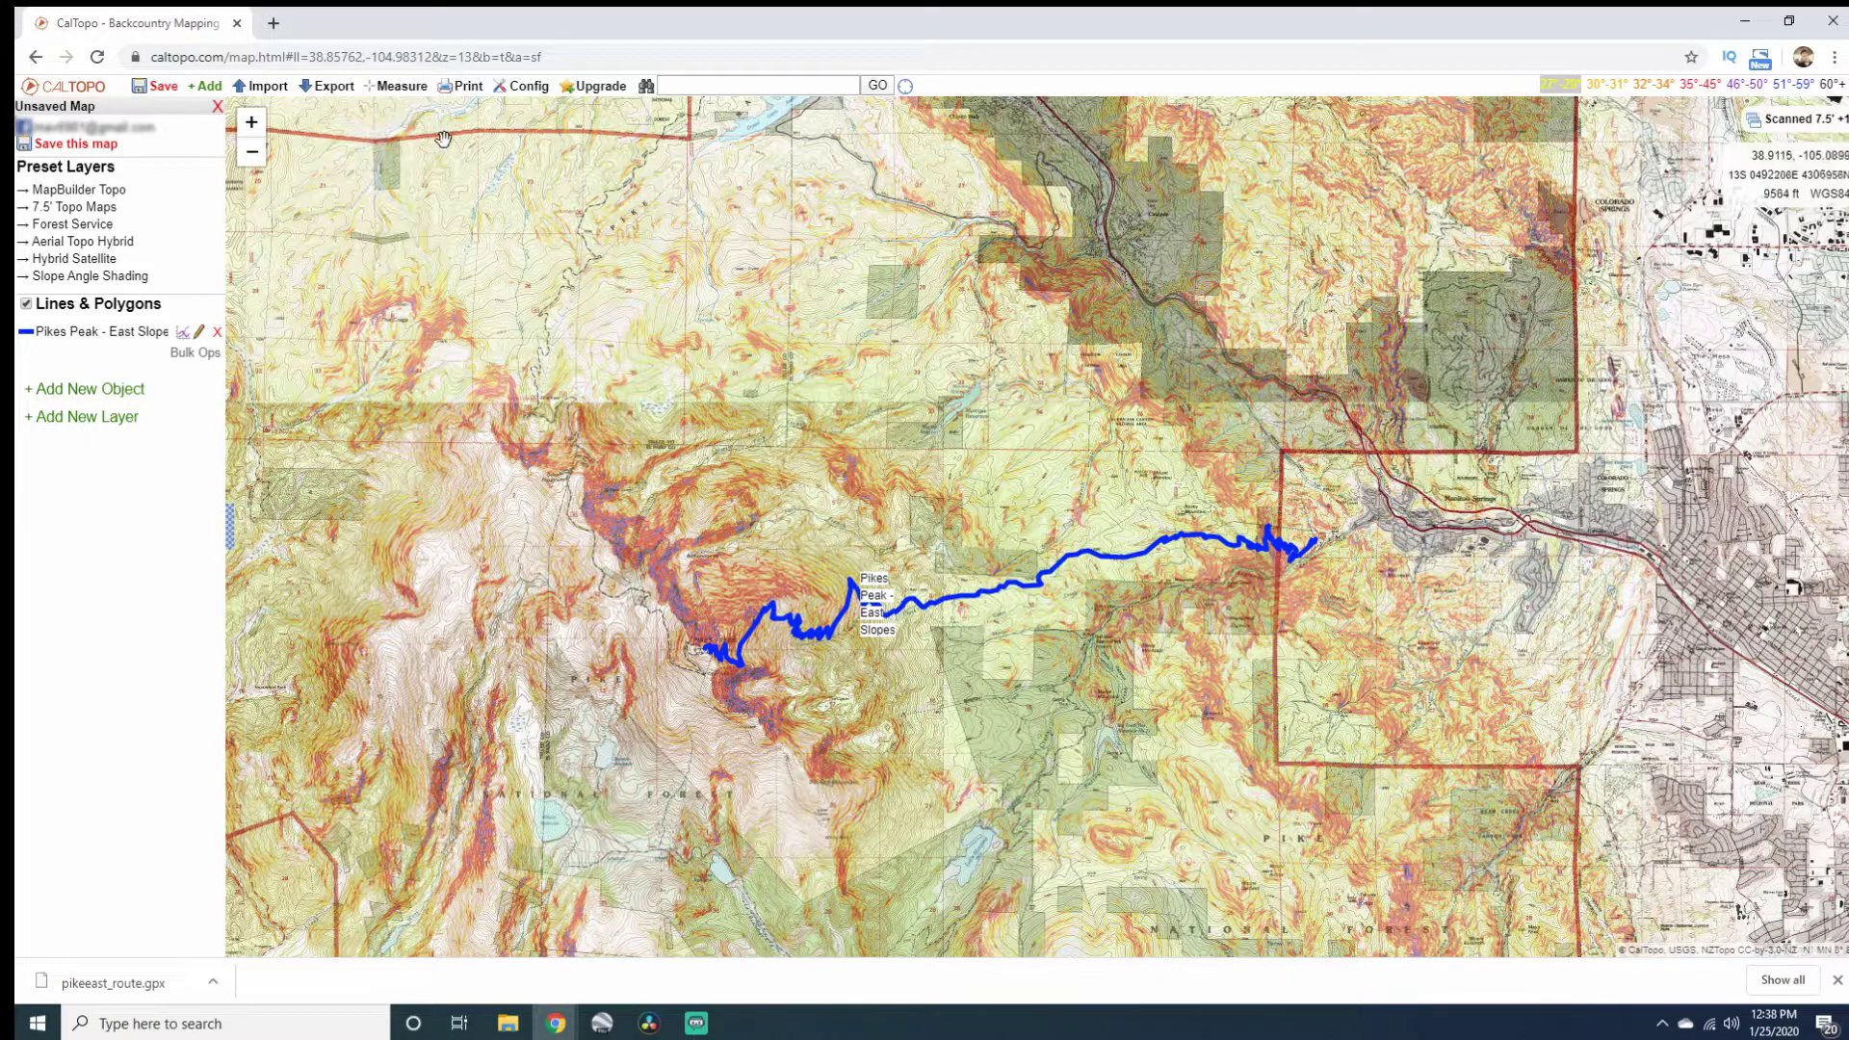
Start a KMZ export for Google Earth and enlarge the export rectangle until it covers the whole Pikes Peak route.
{"action": "left_click", "coordinate": [468, 88]}
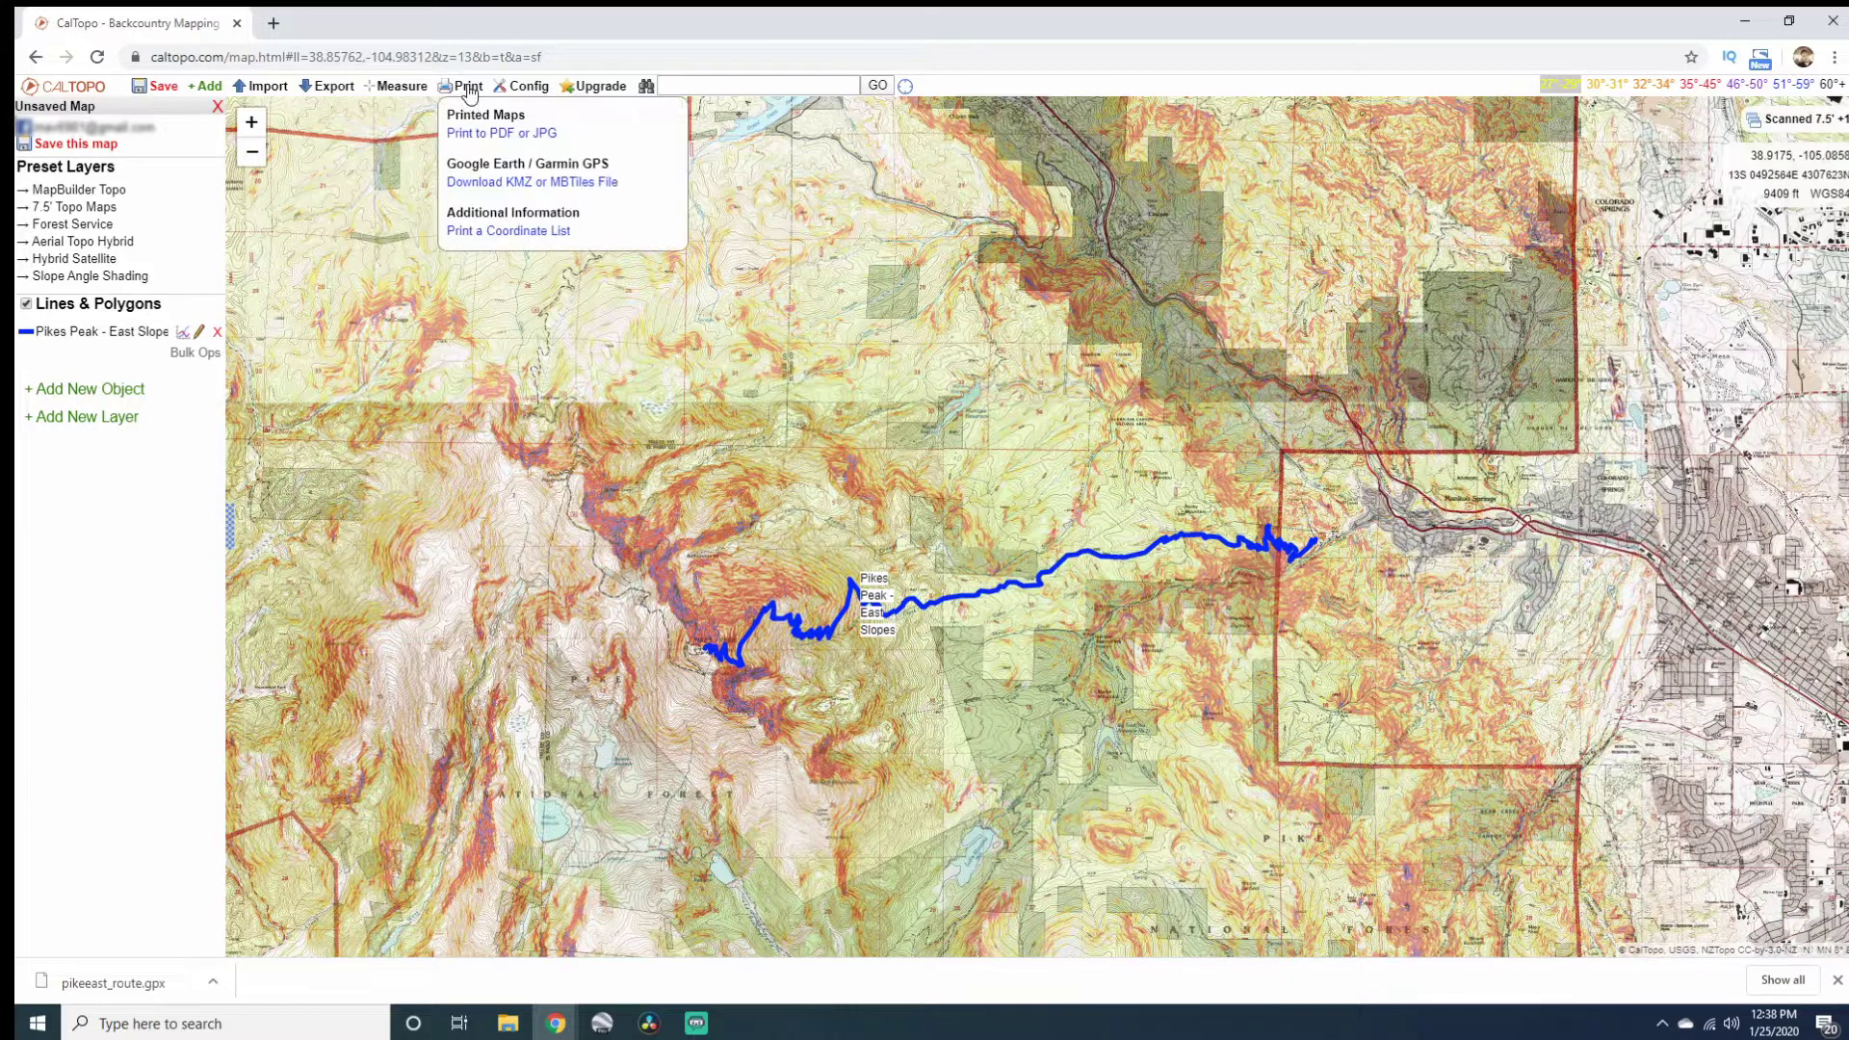
{"action": "left_click", "coordinate": [531, 185]}
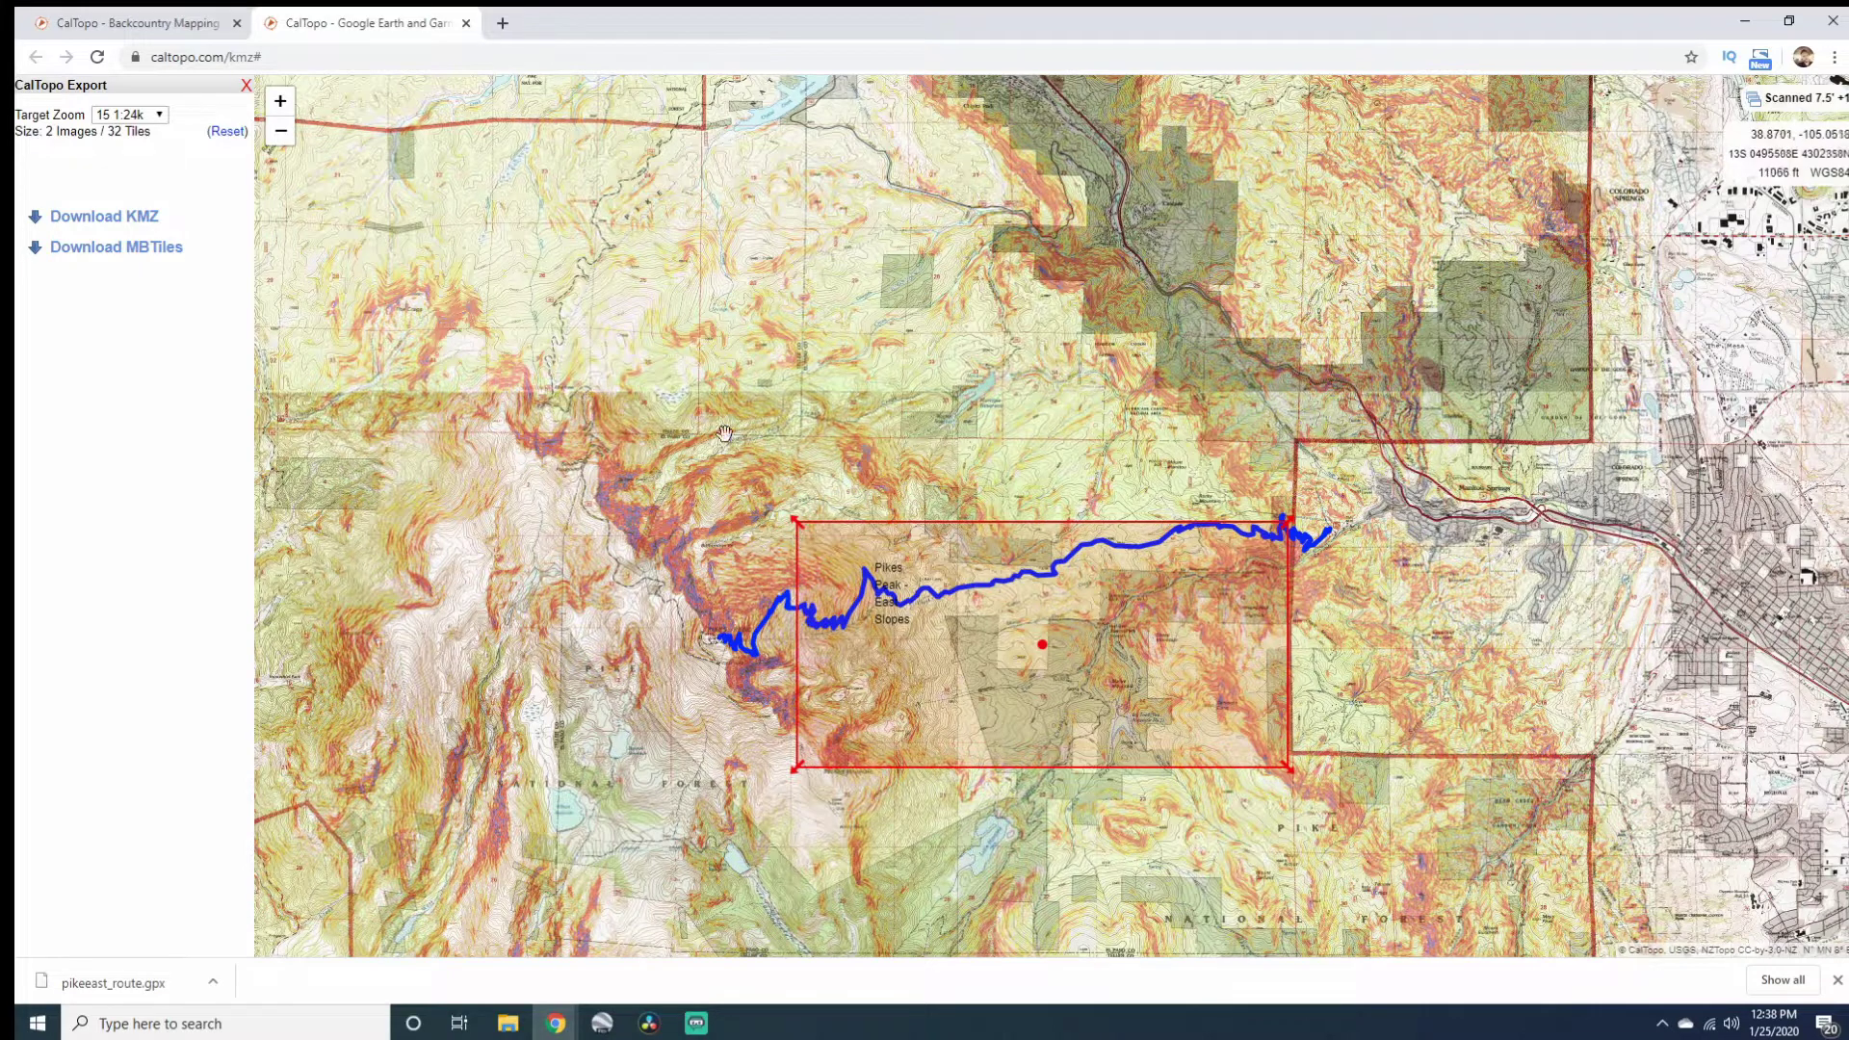
{"action": "left_click_drag", "start_coordinate": [795, 767], "coordinate": [623, 819]}
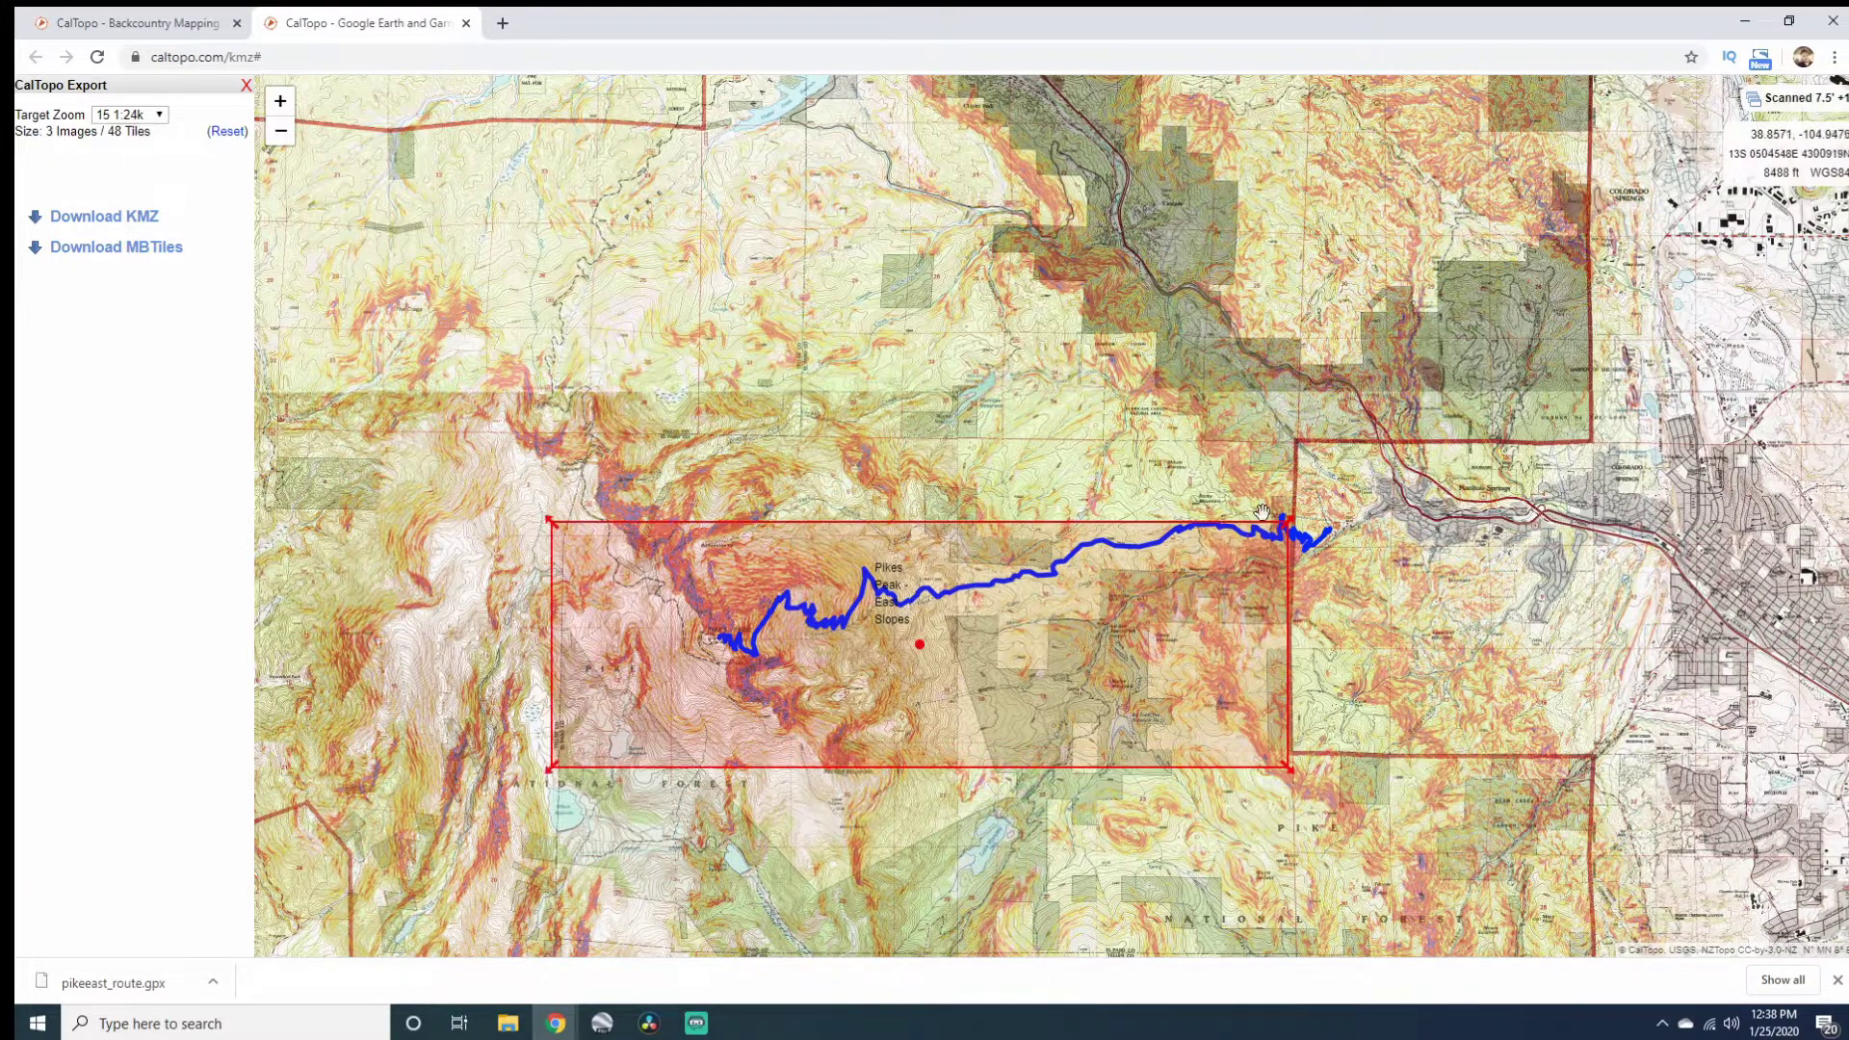
{"action": "left_click_drag", "start_coordinate": [1291, 533], "coordinate": [1534, 521]}
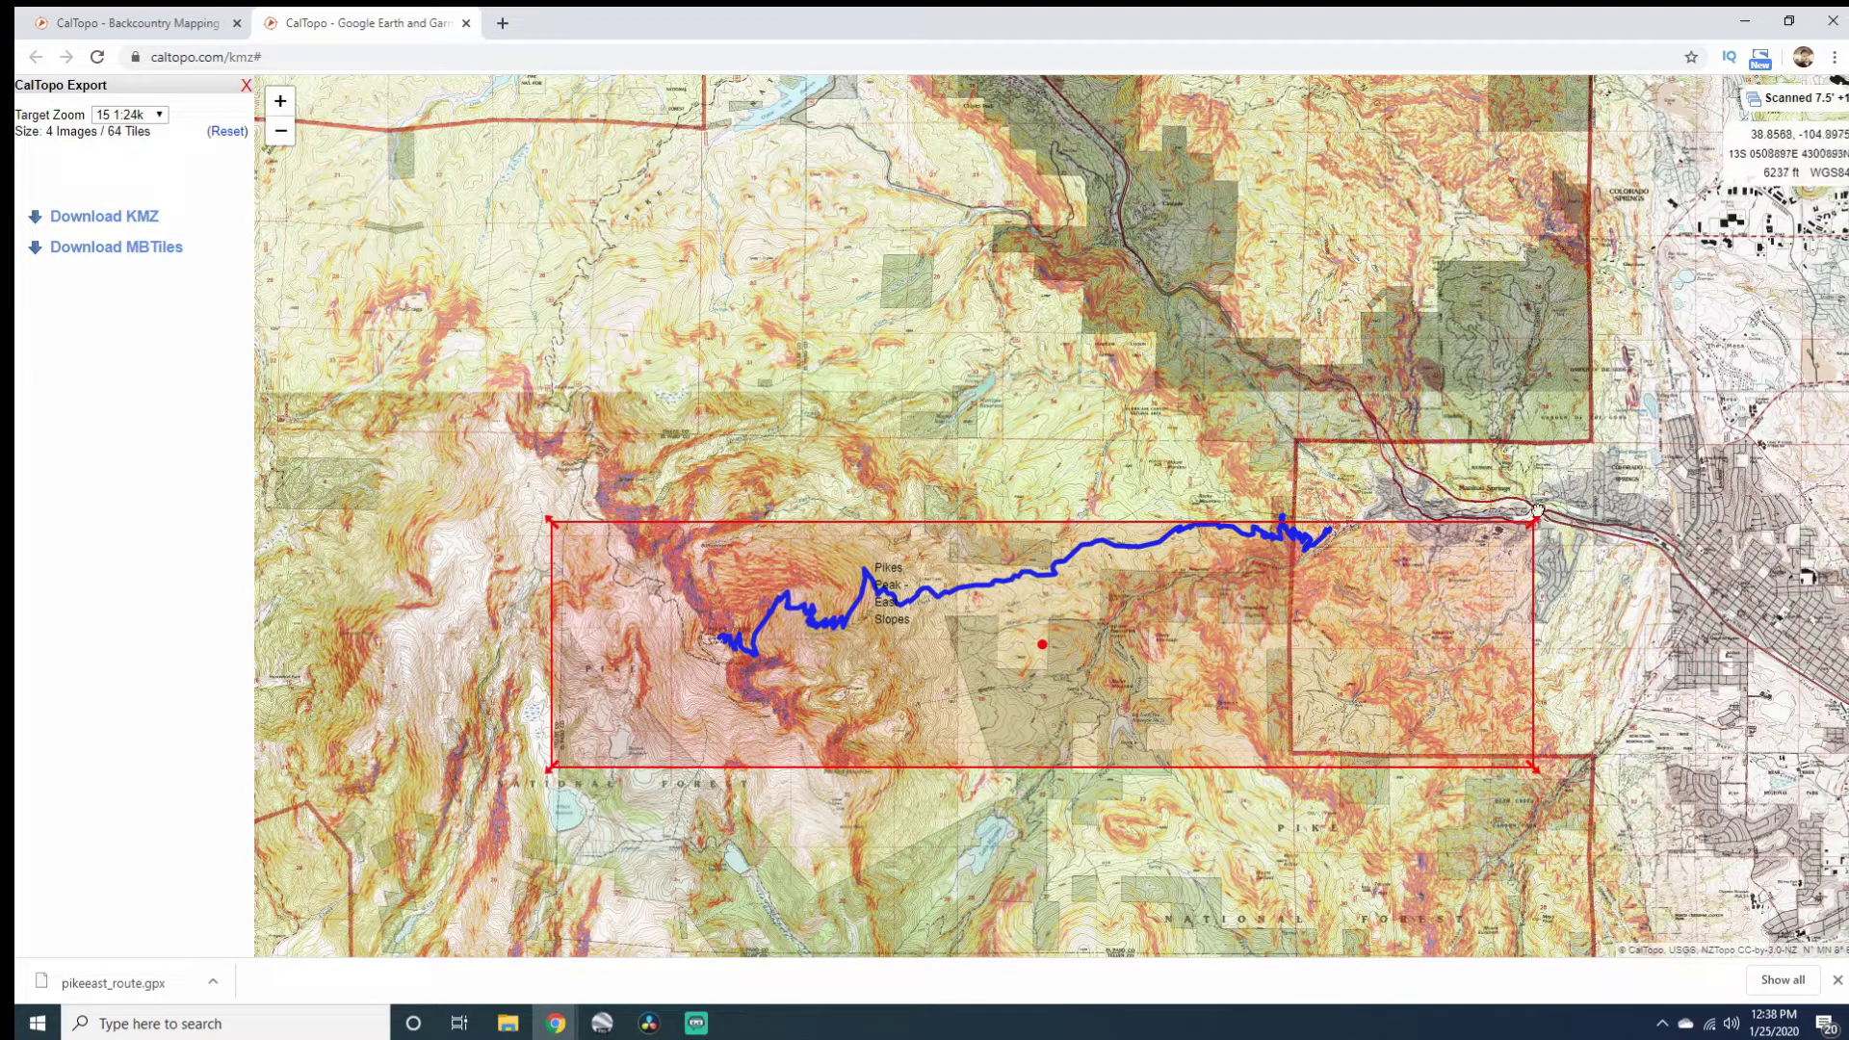
{"action": "left_click_drag", "start_coordinate": [1540, 419], "coordinate": [1534, 276]}
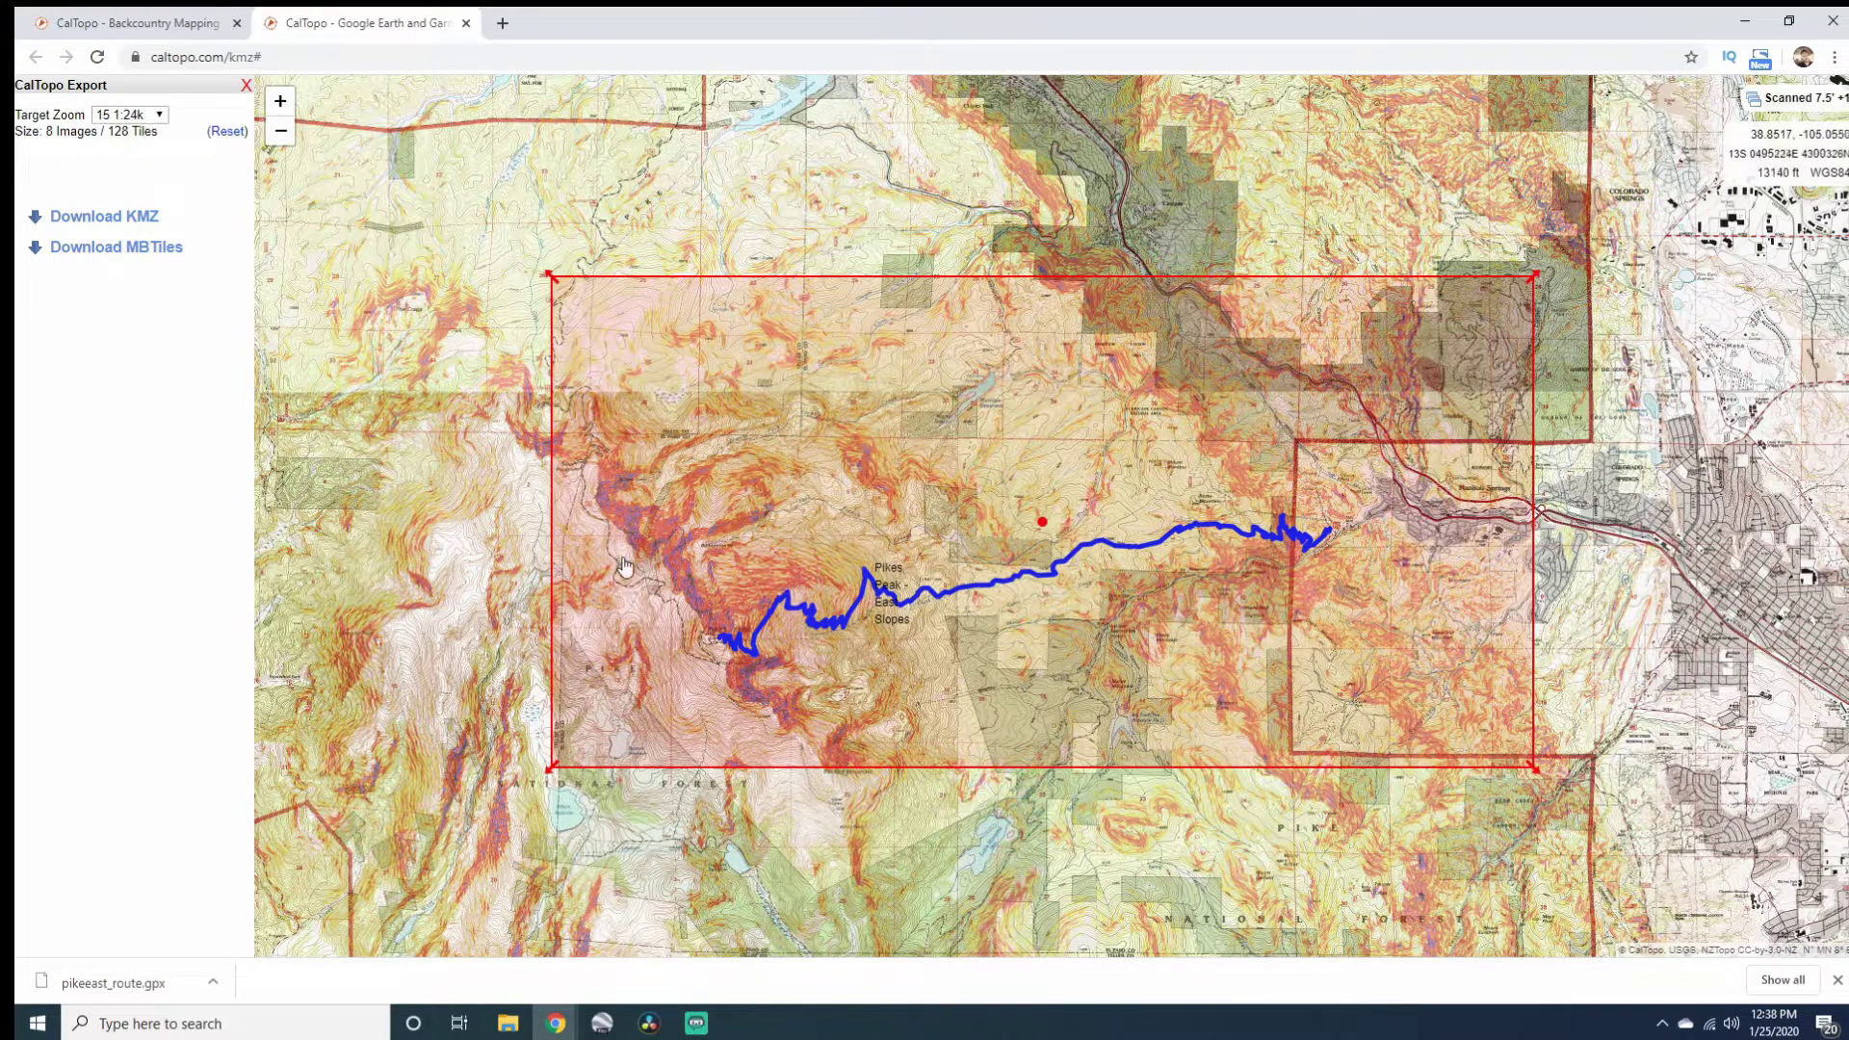
Download the selected map area as a KMZ file and open it in Google Earth Pro.
{"action": "left_click", "coordinate": [106, 220]}
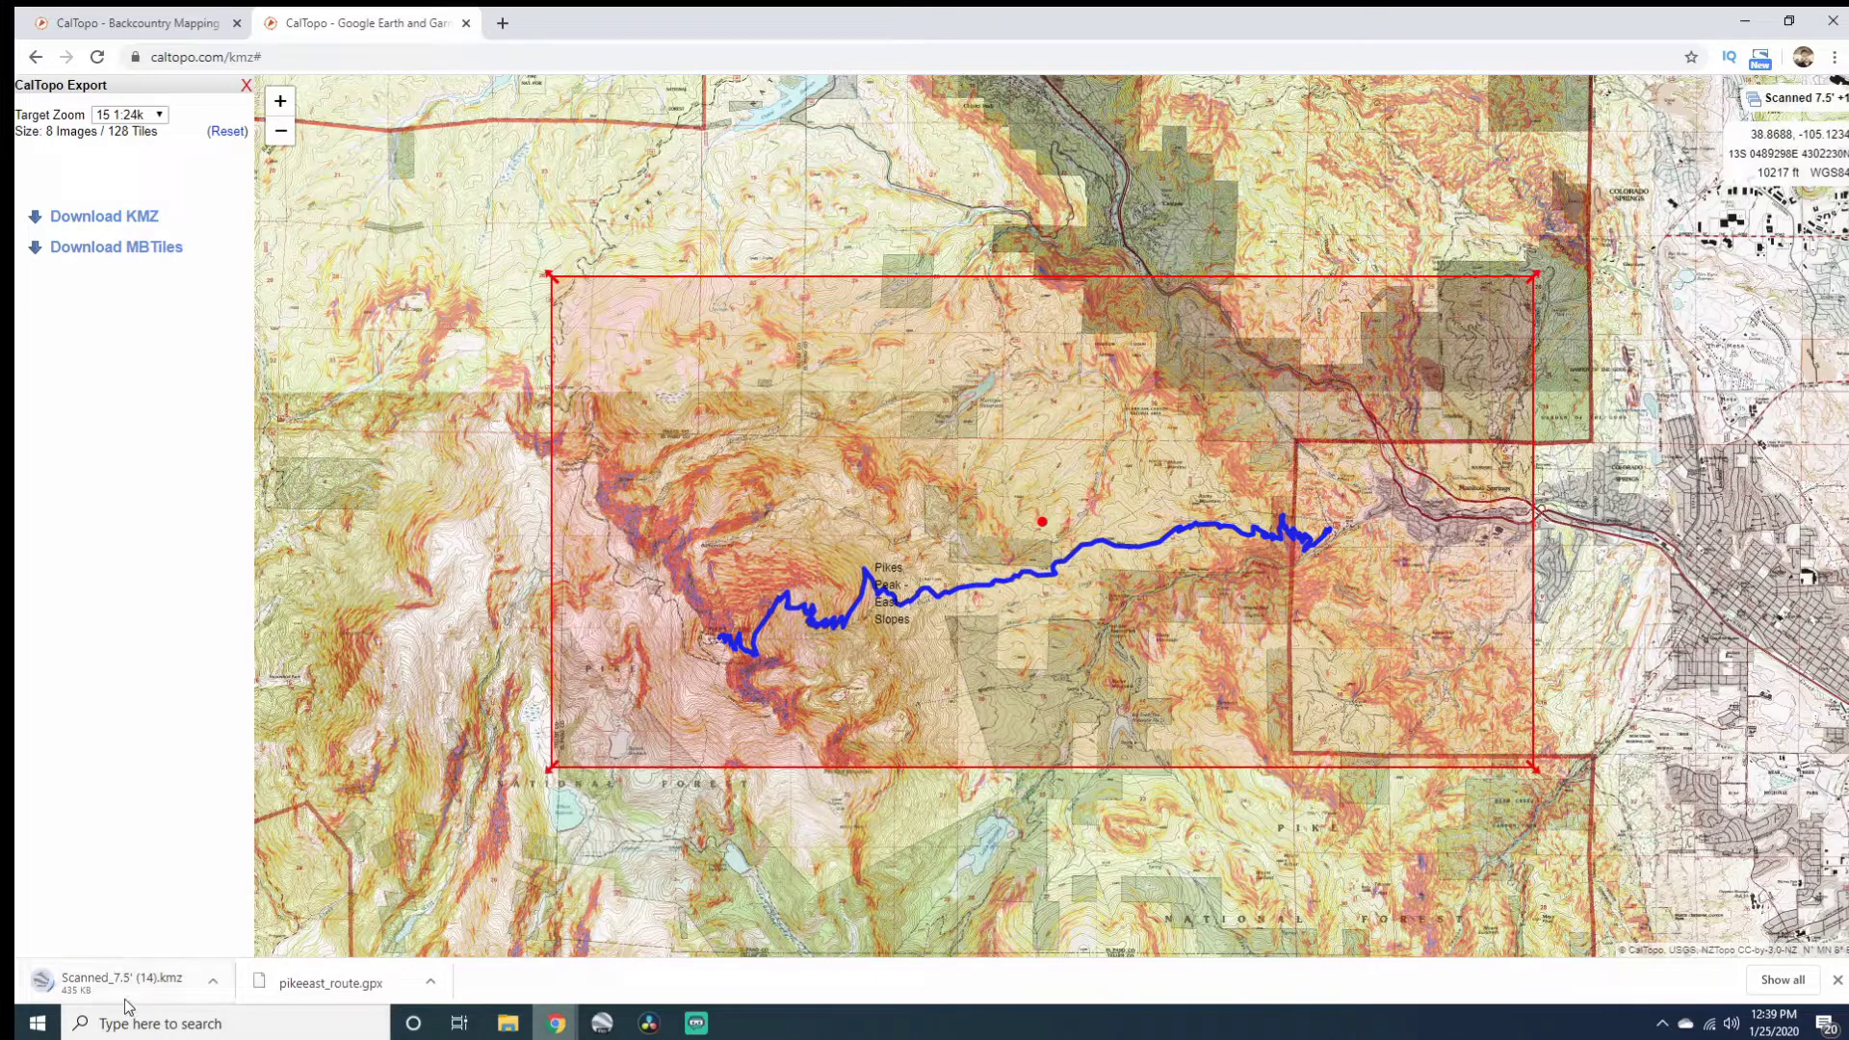
{"action": "left_click", "coordinate": [145, 998]}
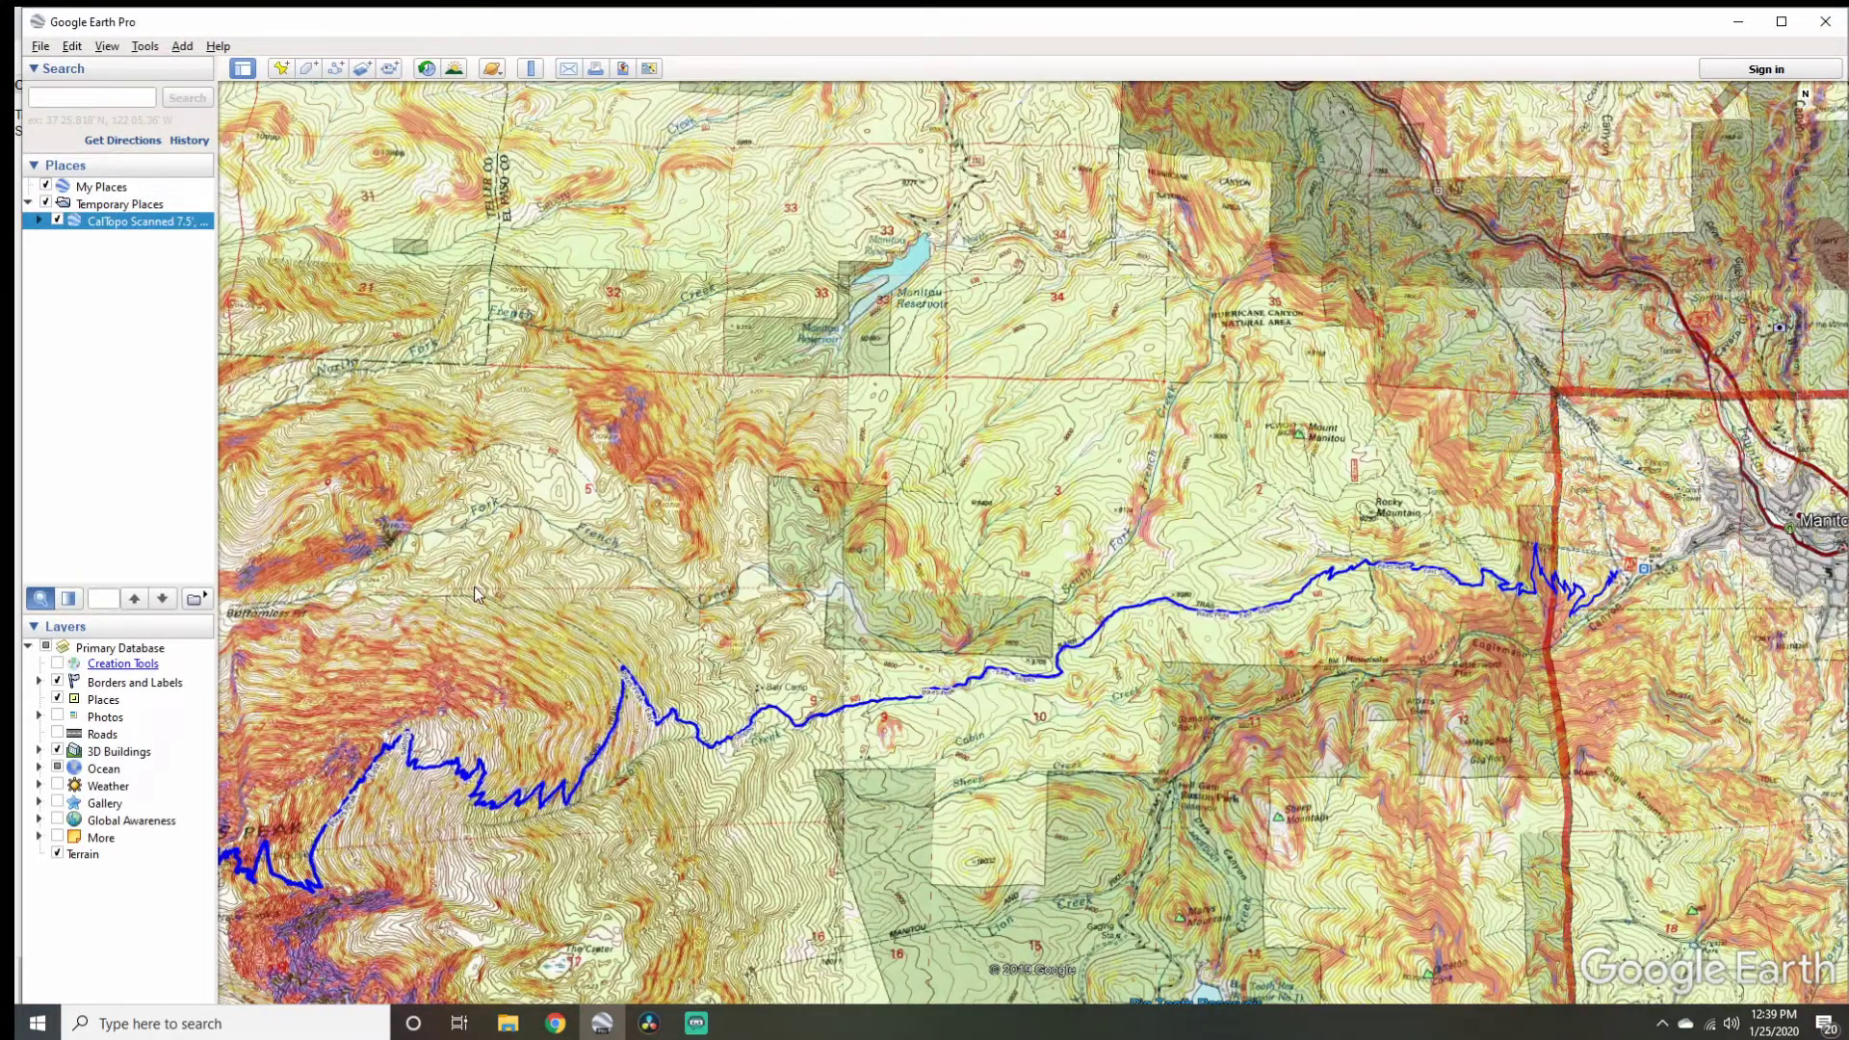
Examine the full extent of the CalTopo map overlay and the blue route from above.
{"action": "scroll", "coordinate": [506, 574], "scroll_direction": "down", "scroll_amount": 2}
{"action": "scroll", "coordinate": [507, 572], "scroll_direction": "down", "scroll_amount": 3}
{"action": "middle_click_drag", "start_coordinate": [487, 718], "coordinate": [515, 683]}
{"action": "left_click_drag", "start_coordinate": [489, 729], "coordinate": [675, 575]}
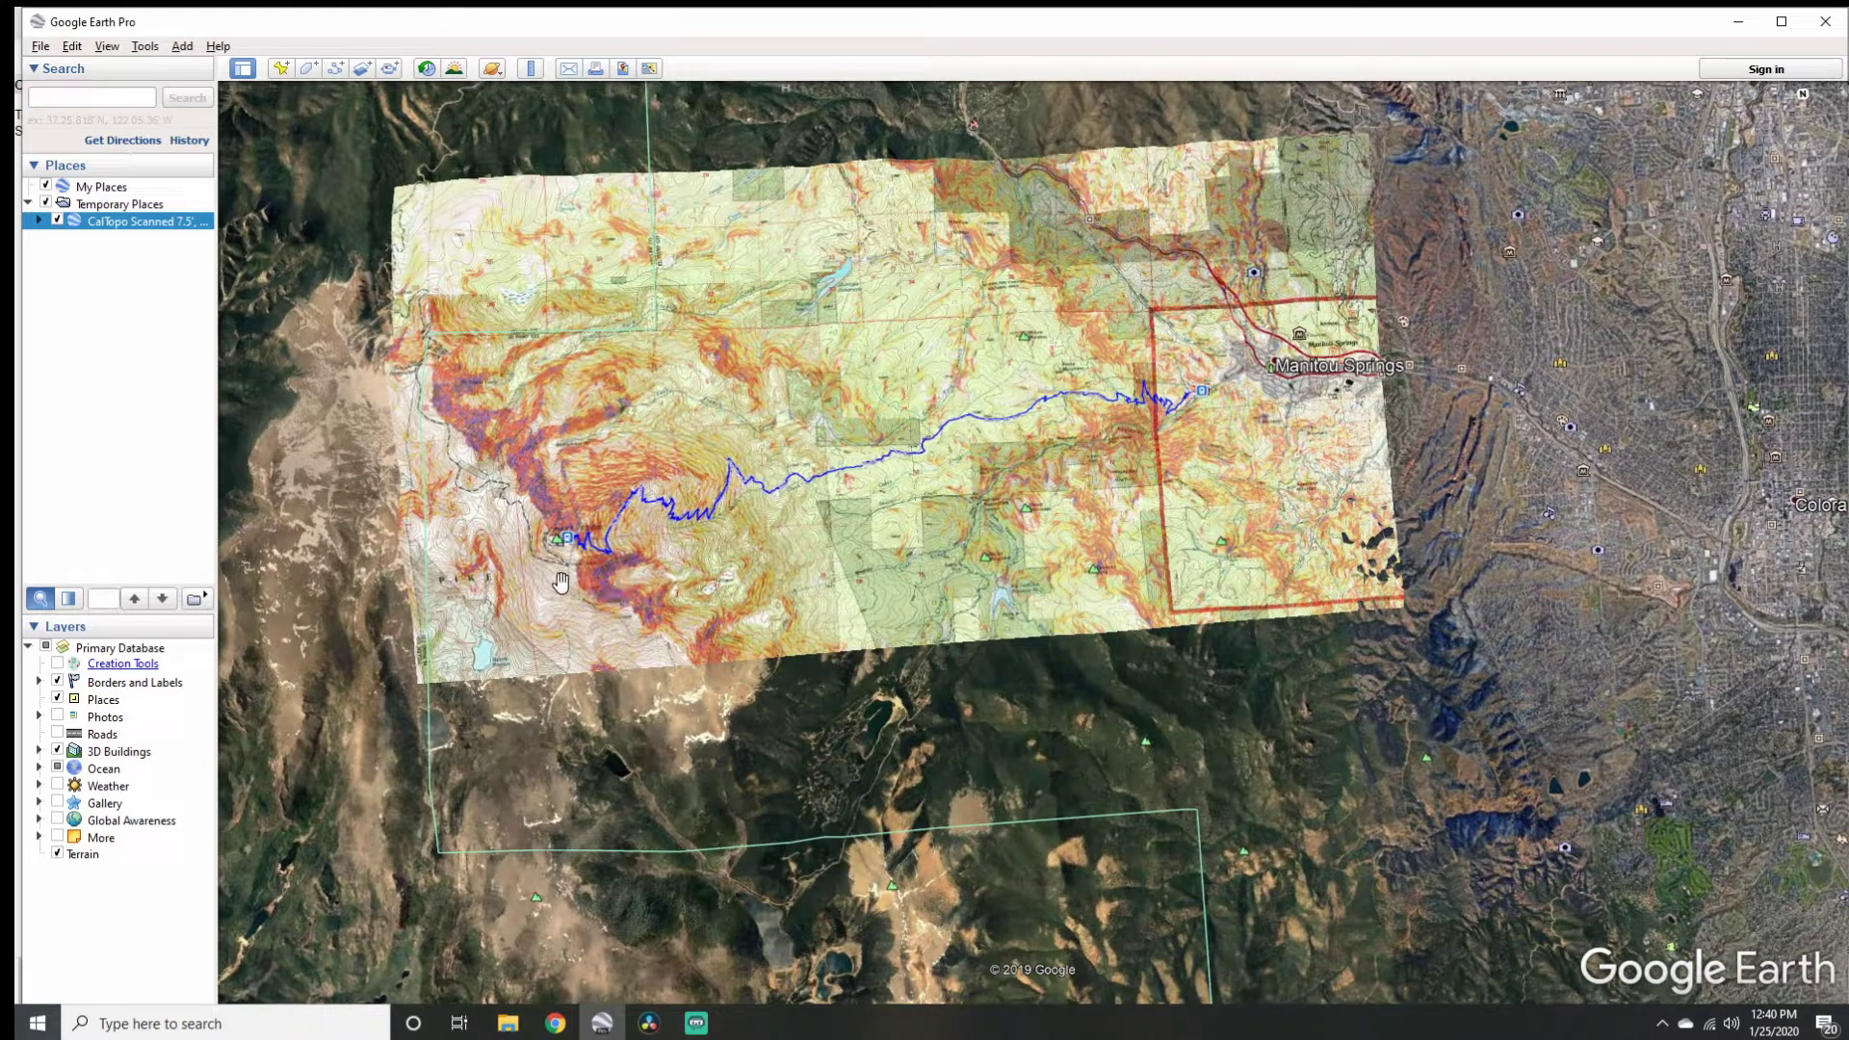
{"action": "left_click_drag", "start_coordinate": [800, 628], "coordinate": [799, 568]}
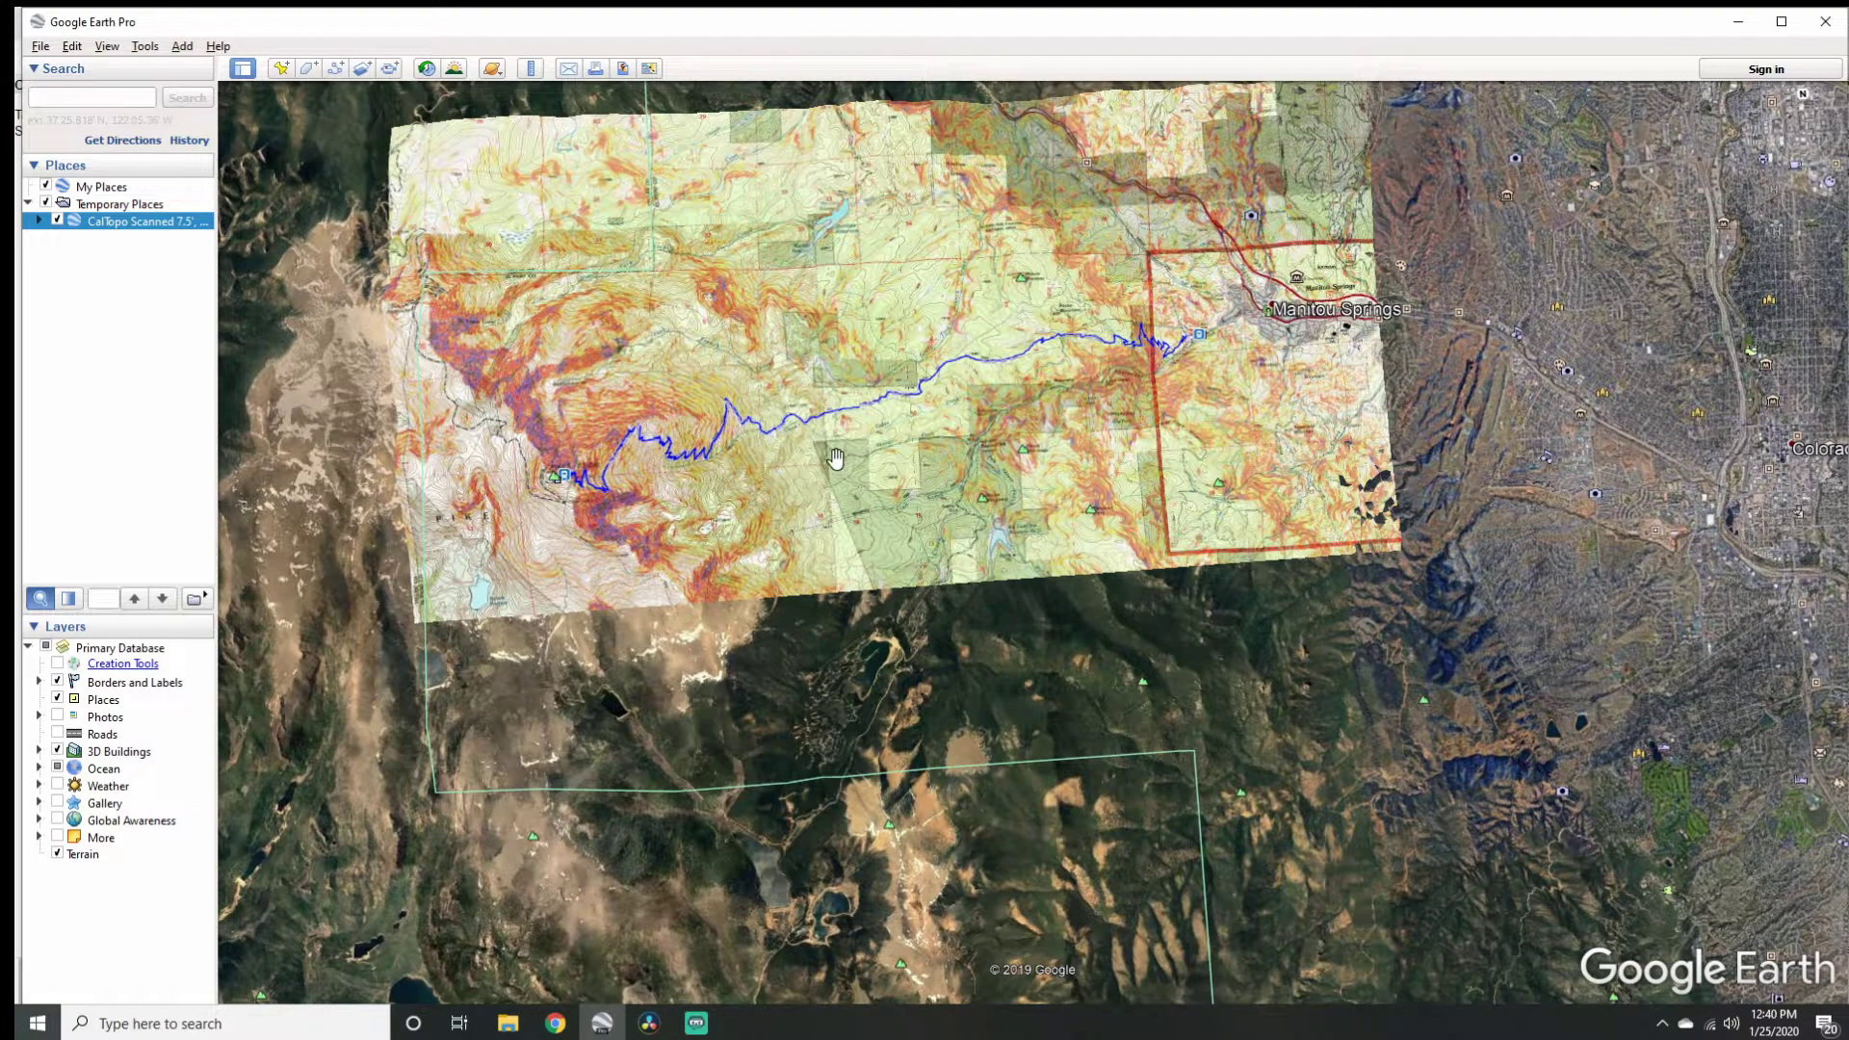
{"action": "left_click_drag", "start_coordinate": [847, 482], "coordinate": [902, 591]}
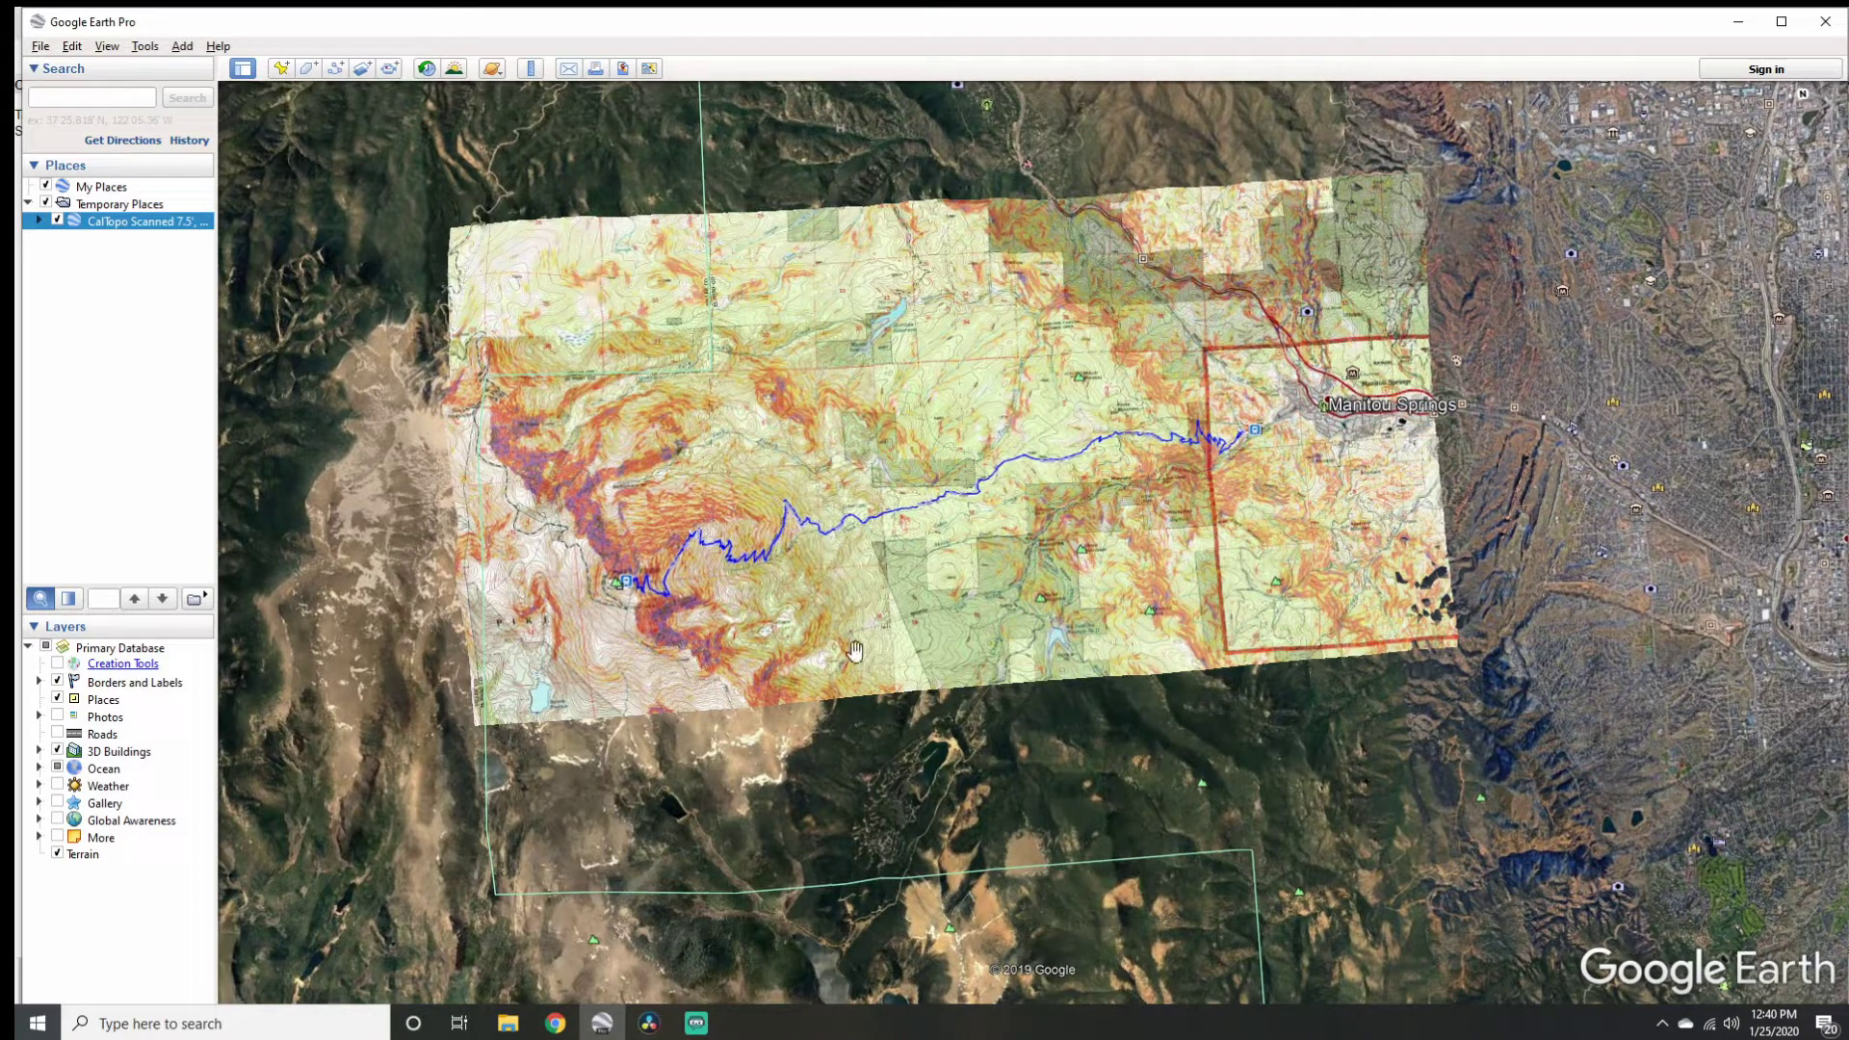
{"action": "left_click_drag", "start_coordinate": [842, 765], "coordinate": [850, 644]}
{"action": "scroll", "coordinate": [850, 644], "scroll_direction": "up", "scroll_amount": 3}
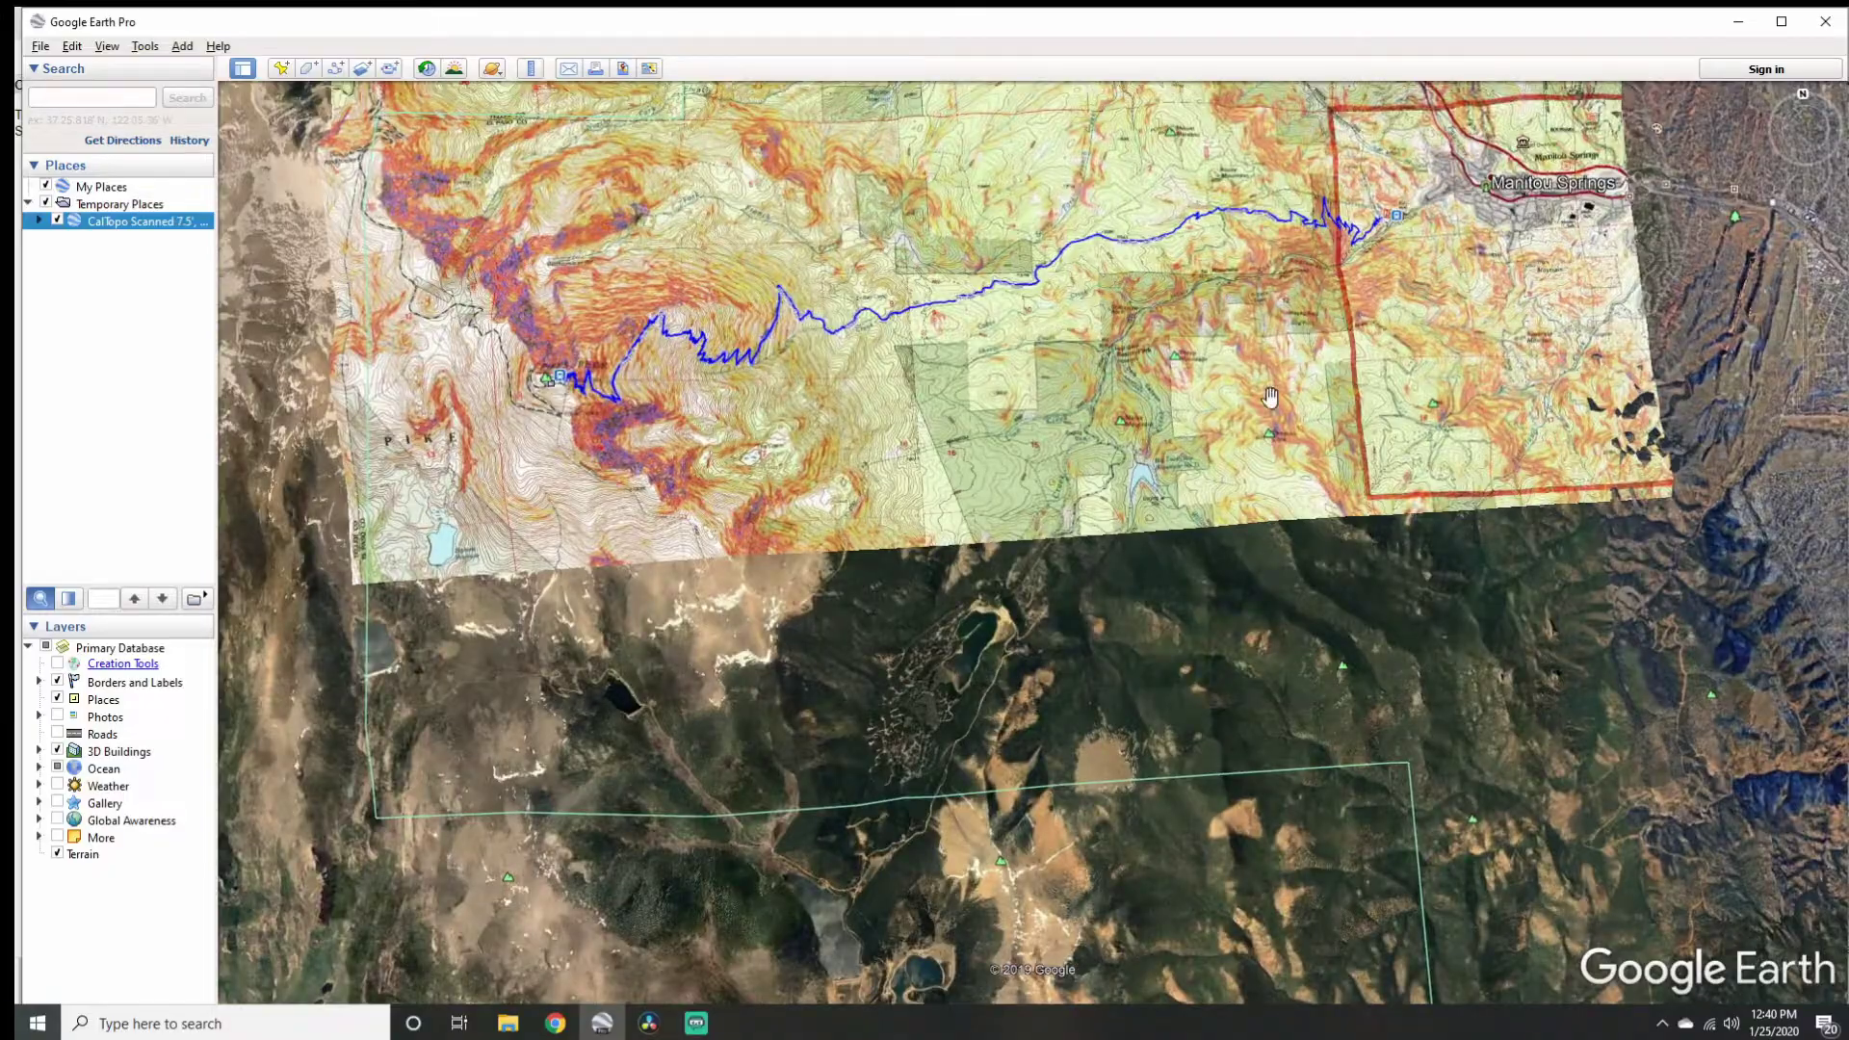
Examine the route in a tilted 3D view from Manitou Springs toward the Pikes Peak summit.
{"action": "left_click_drag", "start_coordinate": [1243, 390], "coordinate": [459, 683]}
{"action": "scroll", "coordinate": [867, 665], "scroll_direction": "up", "scroll_amount": 3}
{"action": "left_click_drag", "start_coordinate": [884, 464], "coordinate": [785, 709]}
{"action": "middle_click_drag", "start_coordinate": [696, 653], "coordinate": [825, 531]}
{"action": "scroll", "coordinate": [824, 531], "scroll_direction": "up", "scroll_amount": 4}
{"action": "left_click_drag", "start_coordinate": [825, 532], "coordinate": [849, 793]}
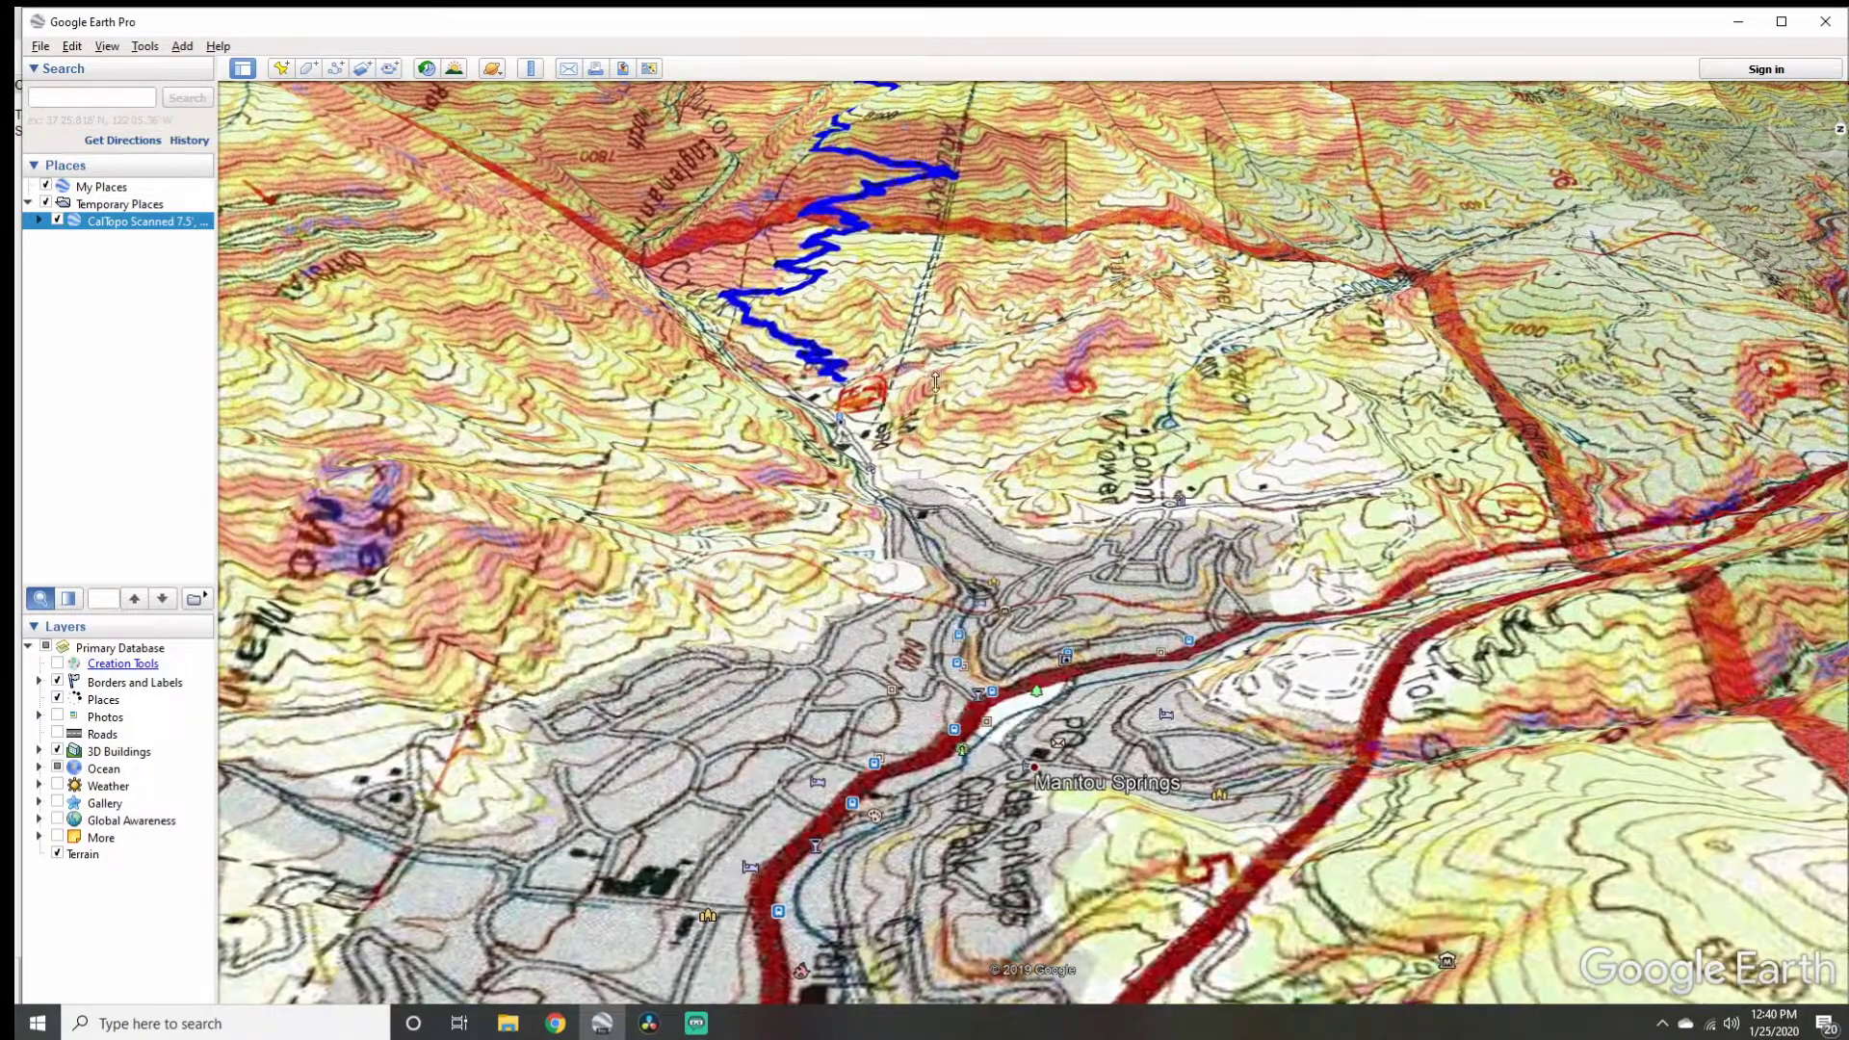
{"action": "middle_click_drag", "start_coordinate": [828, 669], "coordinate": [922, 516]}
{"action": "scroll", "coordinate": [847, 599], "scroll_direction": "down", "scroll_amount": 4}
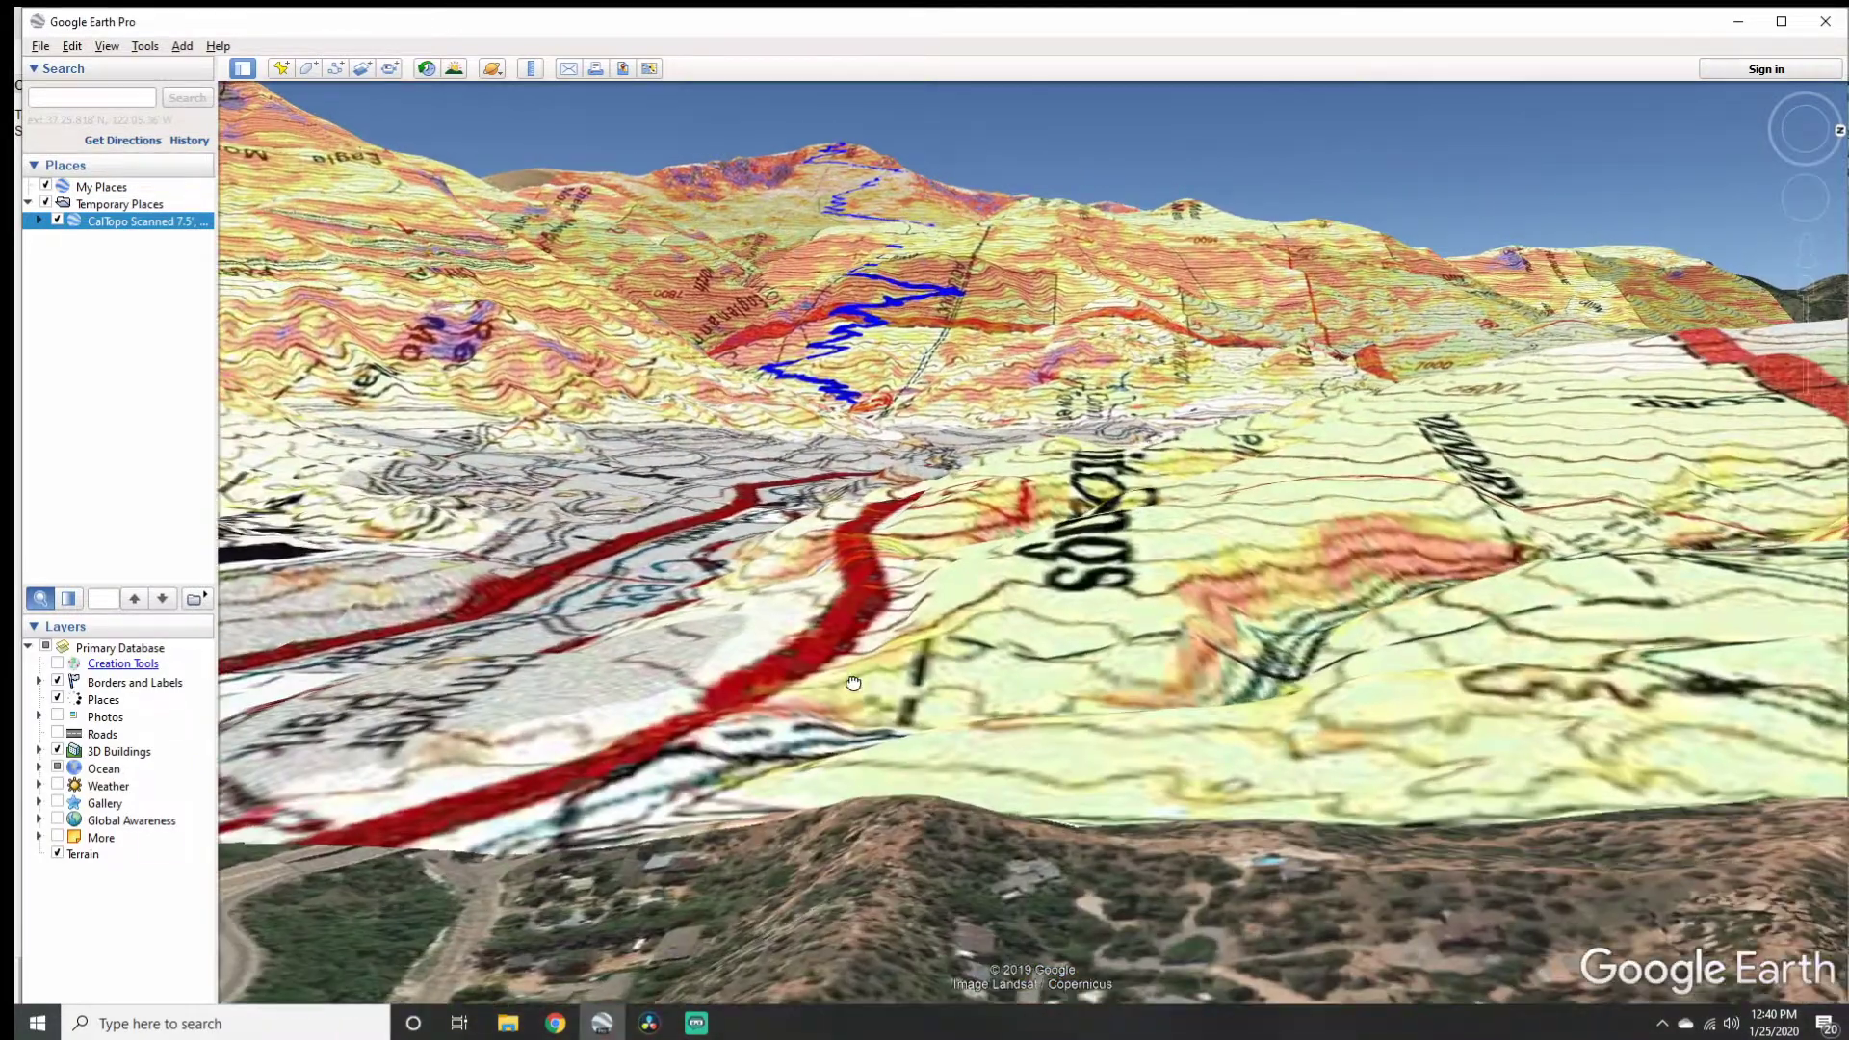
{"action": "left_click_drag", "start_coordinate": [848, 599], "coordinate": [836, 691]}
{"action": "scroll", "coordinate": [835, 691], "scroll_direction": "down", "scroll_amount": 2}
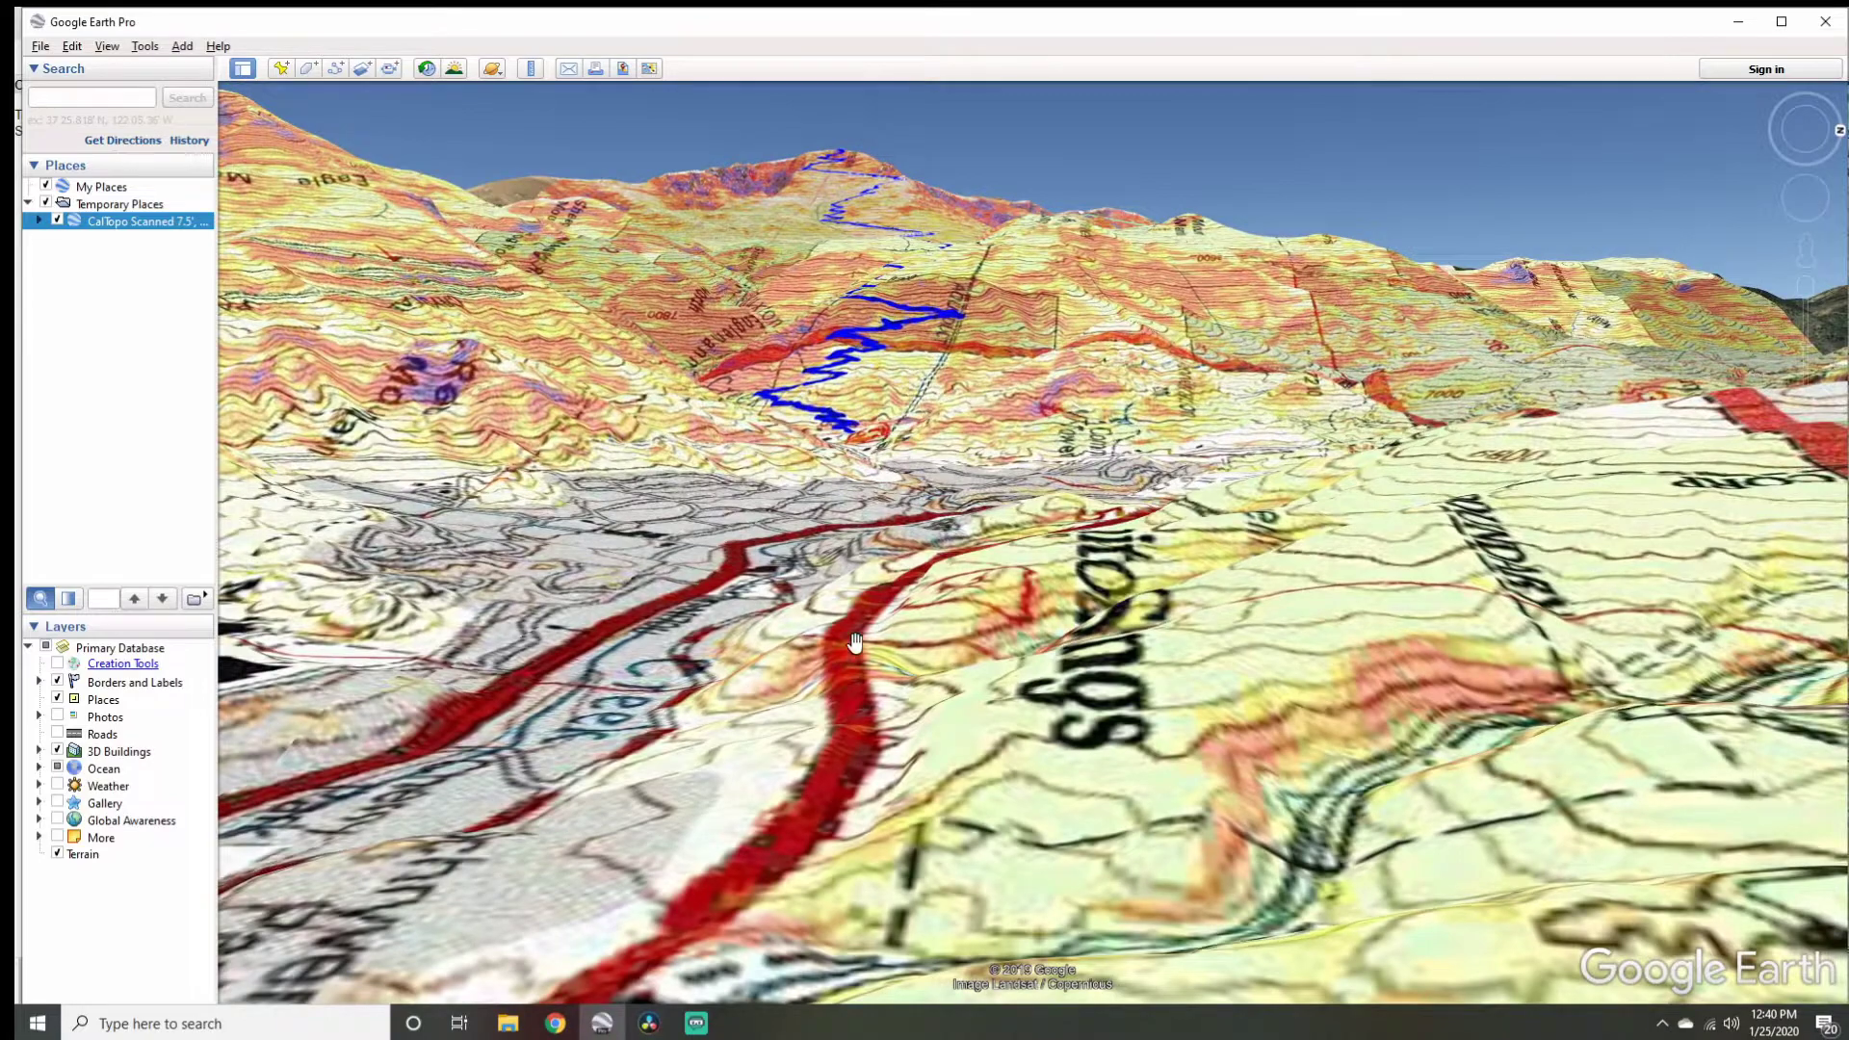
{"action": "scroll", "coordinate": [842, 656], "scroll_direction": "down", "scroll_amount": 3}
{"action": "left_click_drag", "start_coordinate": [846, 570], "coordinate": [905, 679]}
{"action": "scroll", "coordinate": [907, 680], "scroll_direction": "down", "scroll_amount": 3}
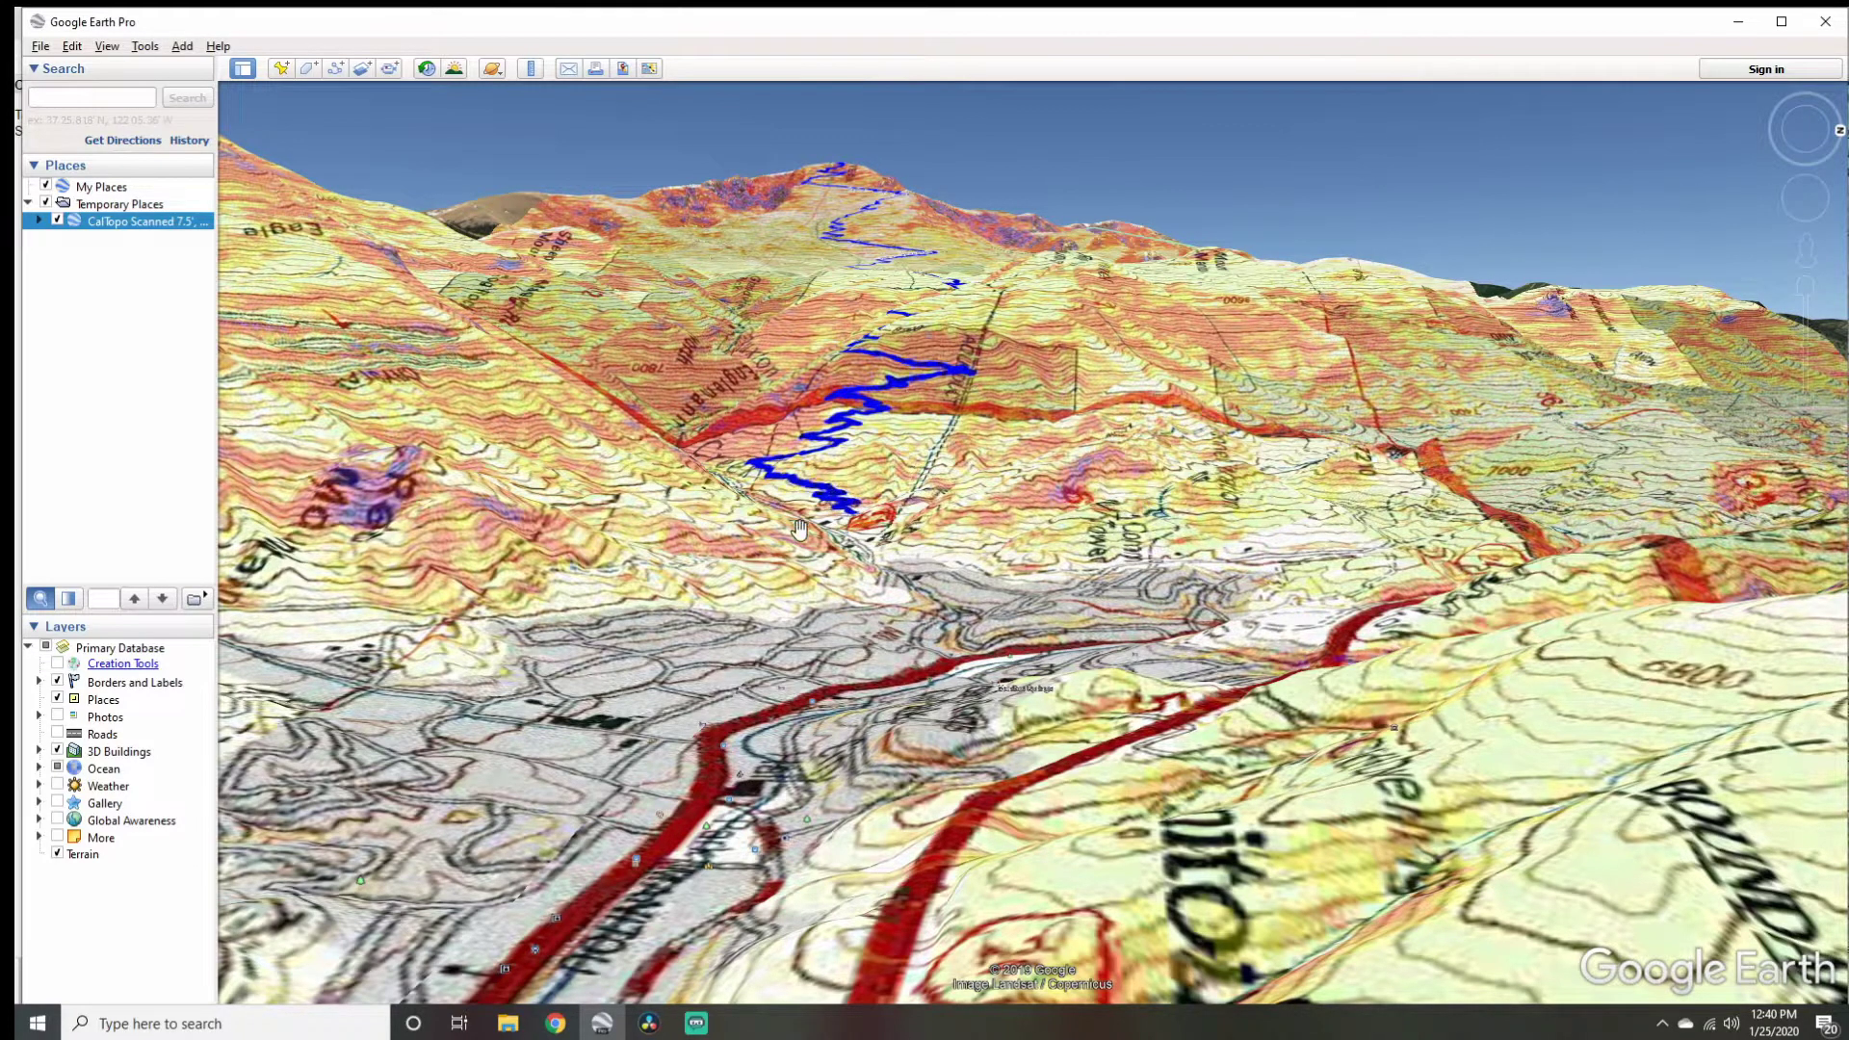
Follow the blue route uphill in 3D from the trailhead, examining the slope shading on the way to the summit.
{"action": "scroll", "coordinate": [802, 531], "scroll_direction": "down", "scroll_amount": 2}
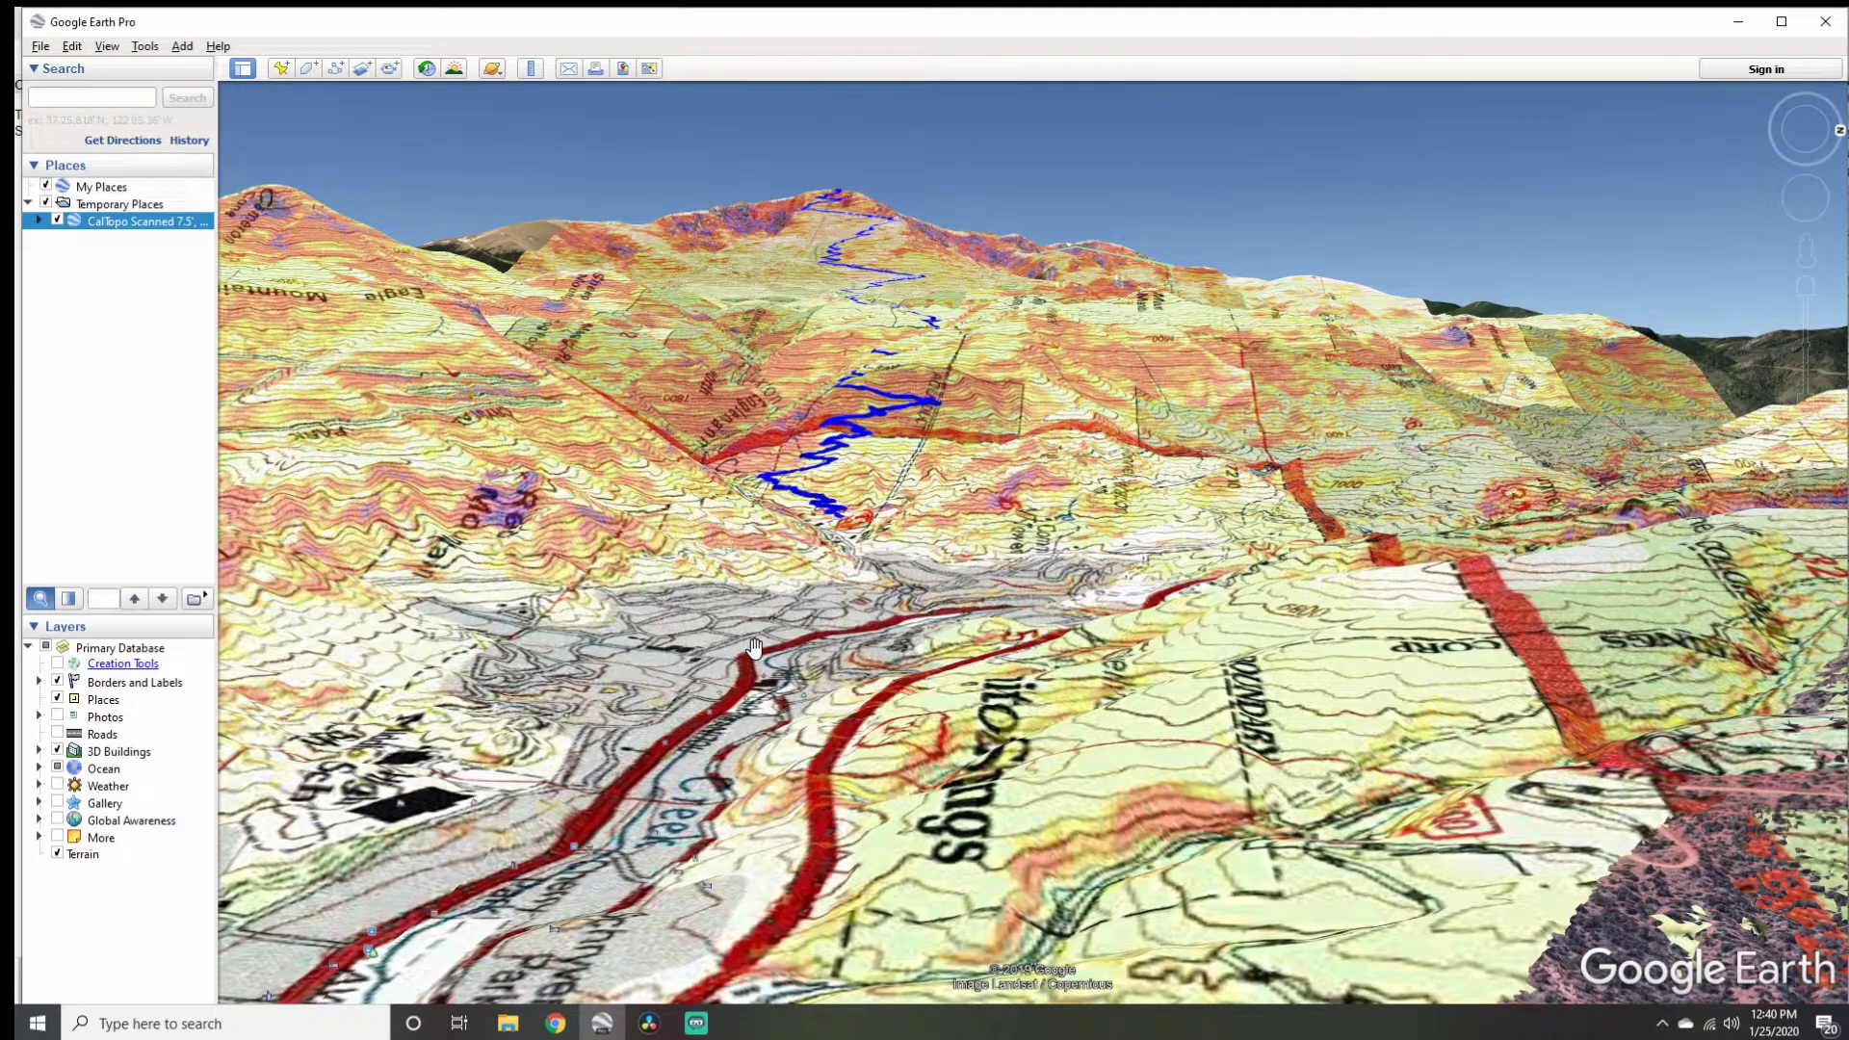
{"action": "scroll", "coordinate": [736, 631], "scroll_direction": "down", "scroll_amount": 2}
{"action": "scroll", "coordinate": [790, 698], "scroll_direction": "up", "scroll_amount": 3}
{"action": "scroll", "coordinate": [789, 686], "scroll_direction": "down", "scroll_amount": 1}
{"action": "scroll", "coordinate": [789, 685], "scroll_direction": "down", "scroll_amount": 2}
{"action": "scroll", "coordinate": [801, 589], "scroll_direction": "up", "scroll_amount": 3}
{"action": "scroll", "coordinate": [874, 560], "scroll_direction": "down", "scroll_amount": 2}
{"action": "left_click_drag", "start_coordinate": [875, 560], "coordinate": [842, 698]}
{"action": "left_click_drag", "start_coordinate": [855, 549], "coordinate": [847, 623]}
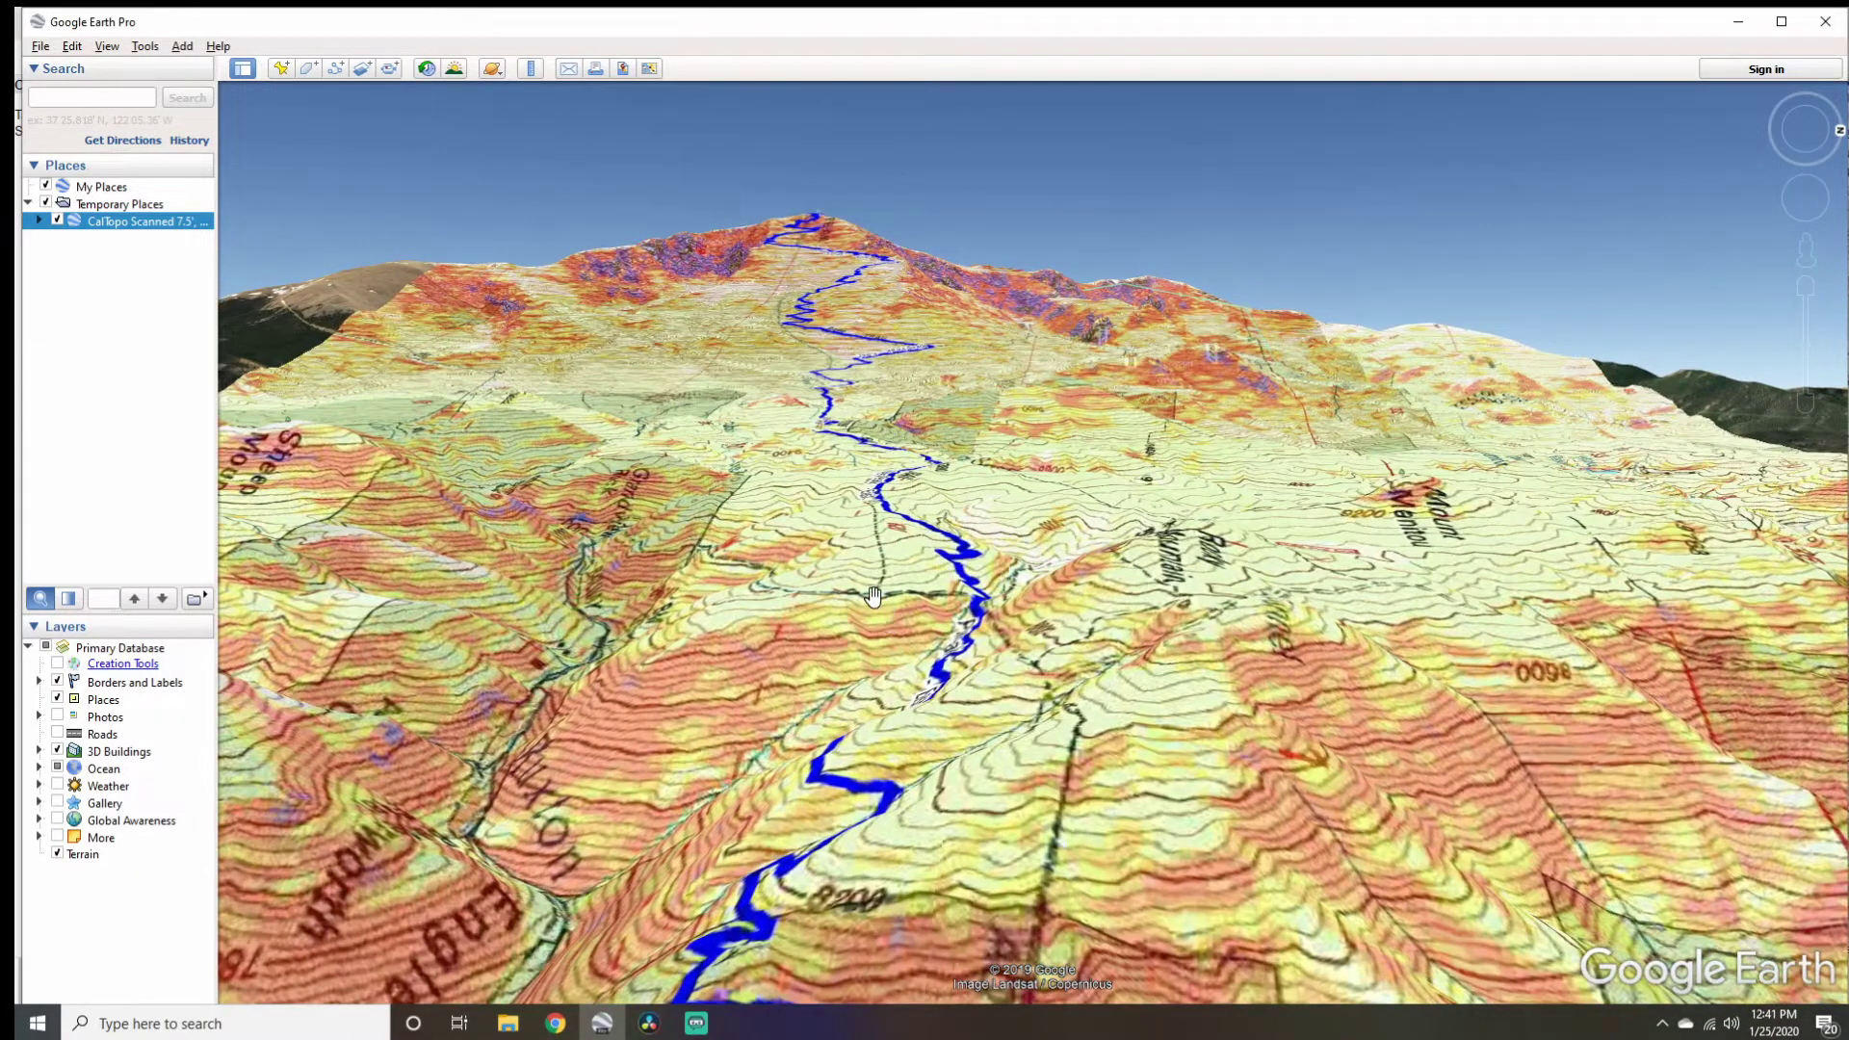
Trace the upper blue route in 3D past the Mount Manitou area and up the switchbacks to the Pikes Peak east slopes.
{"action": "left_click_drag", "start_coordinate": [872, 599], "coordinate": [839, 594]}
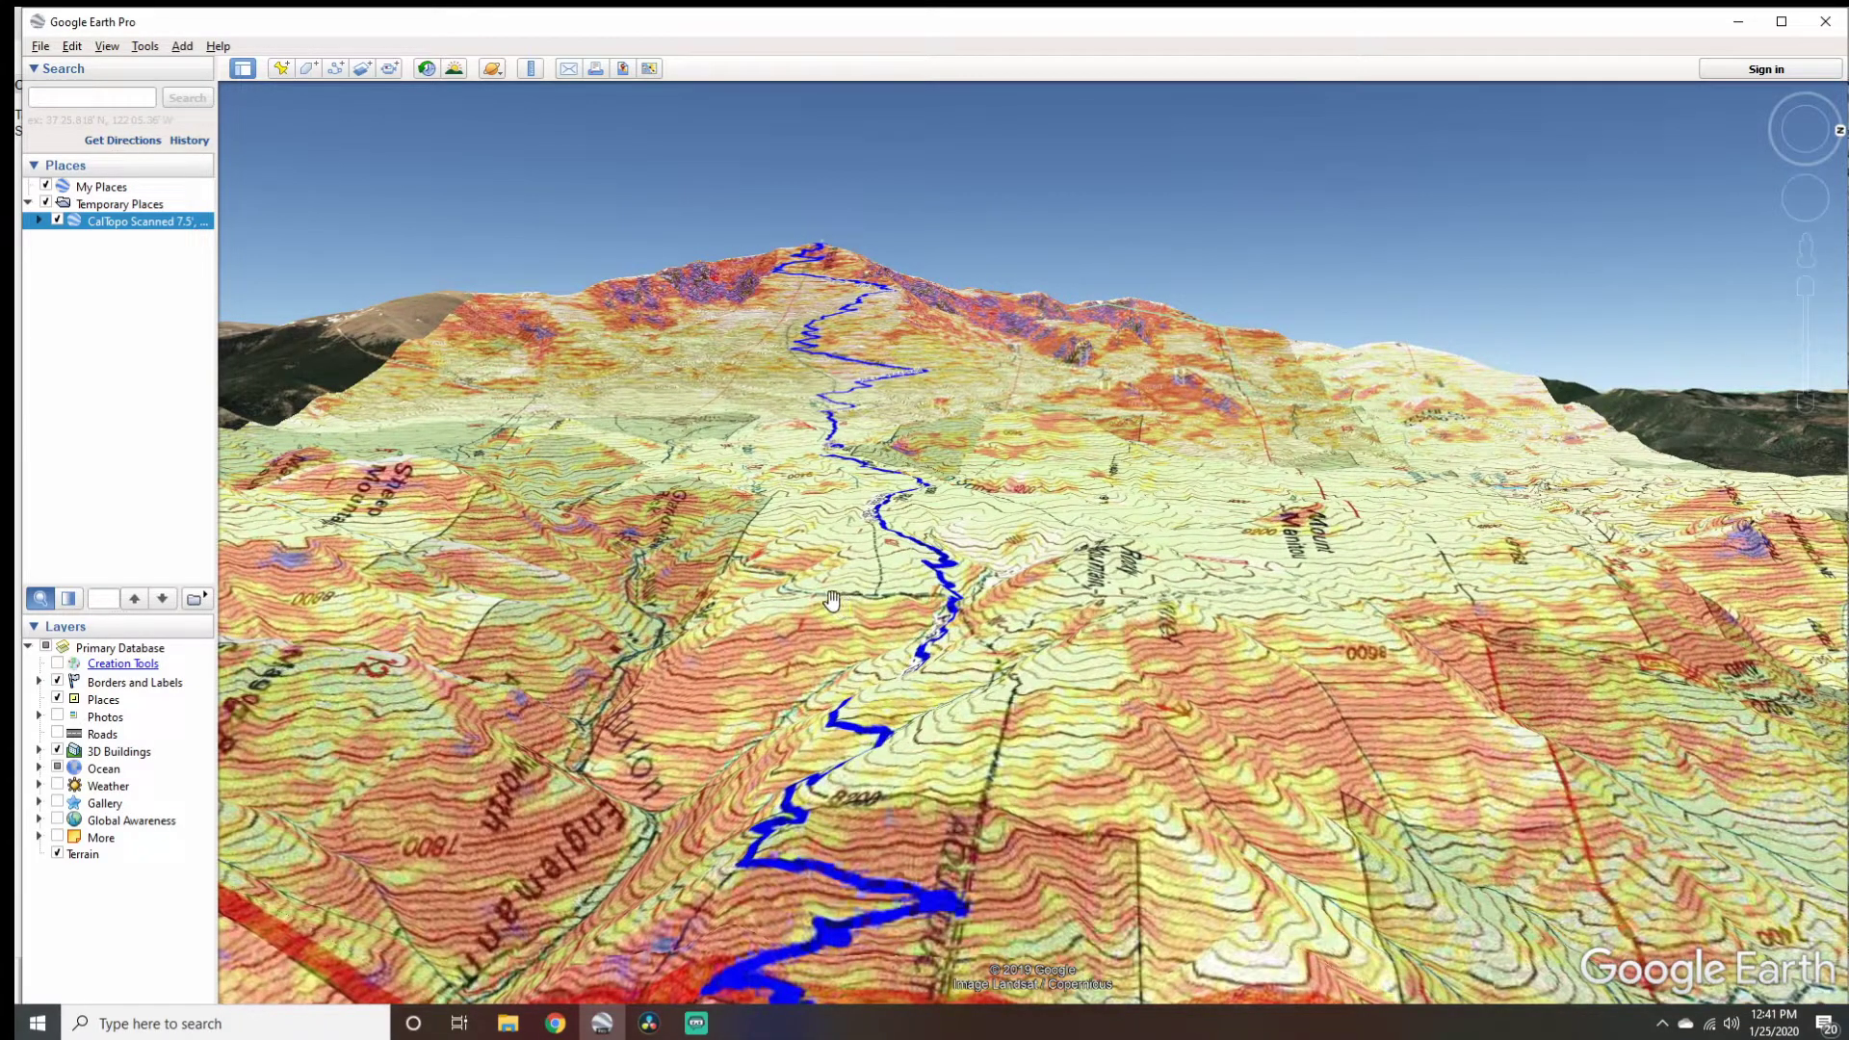
{"action": "left_click_drag", "start_coordinate": [834, 597], "coordinate": [814, 671]}
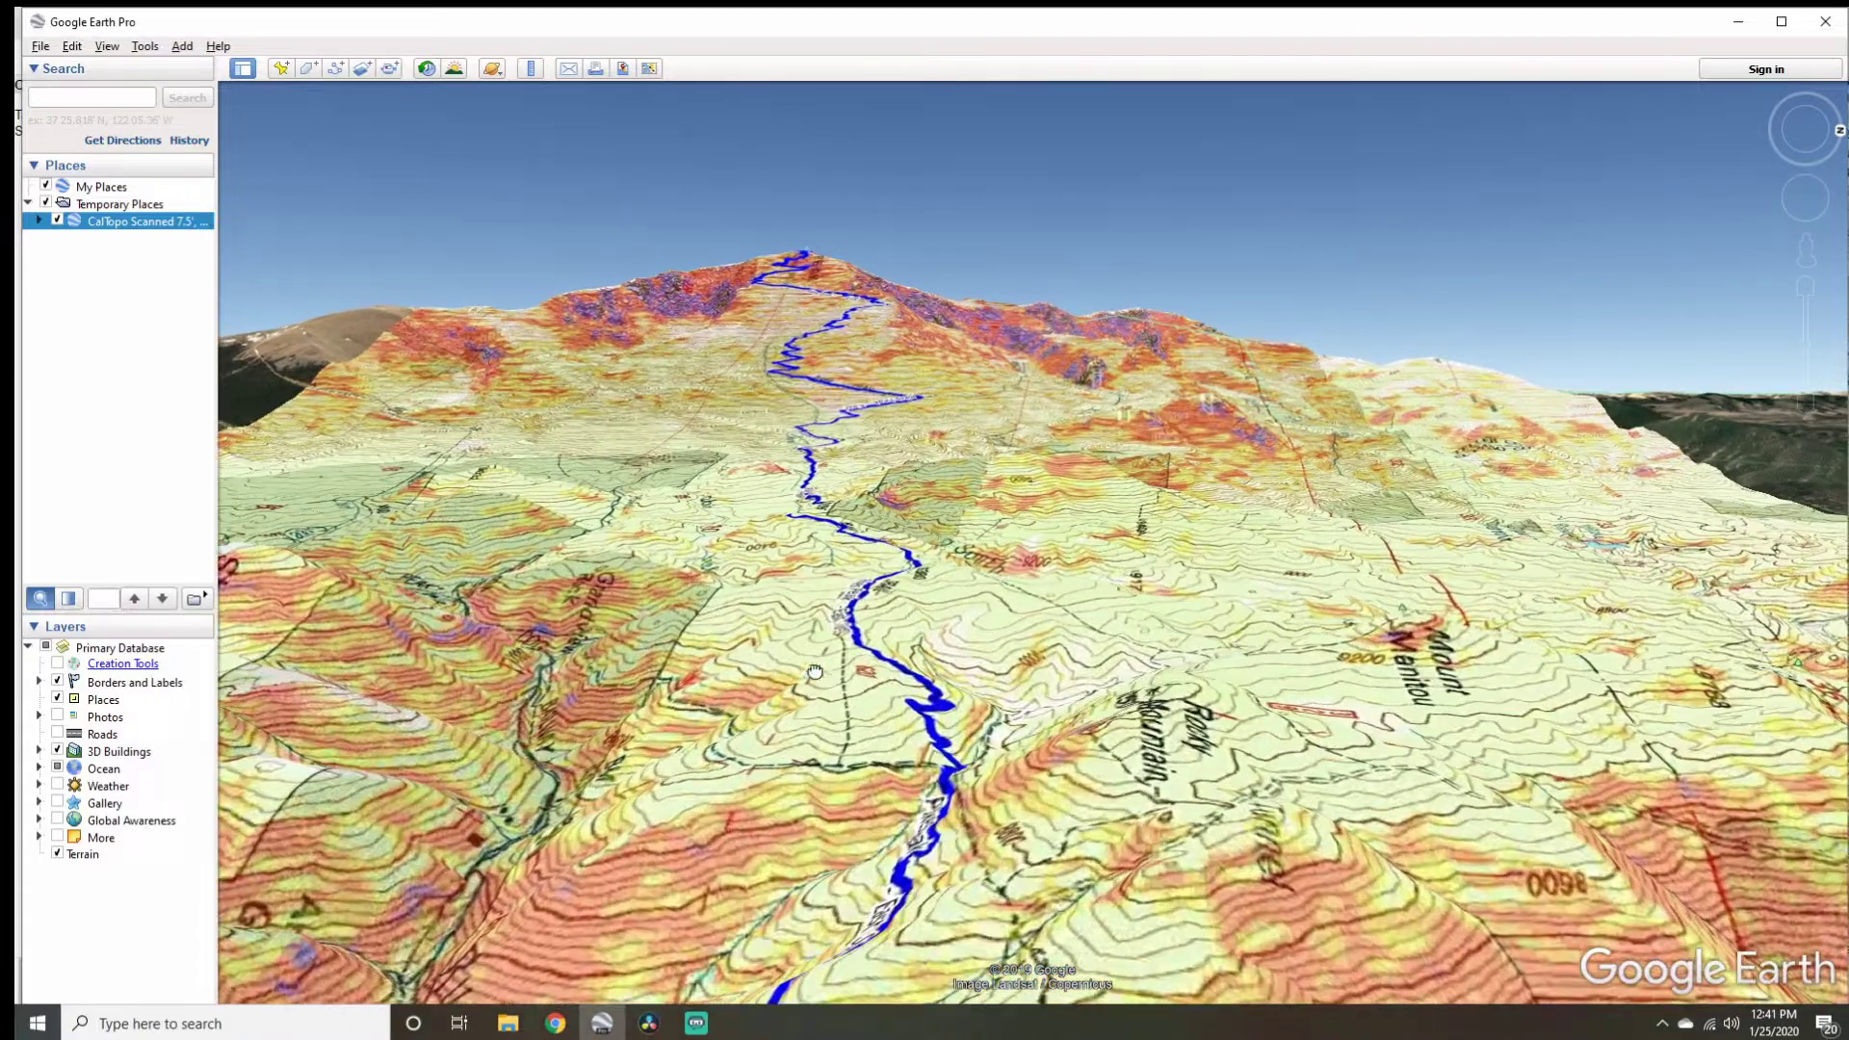
{"action": "left_click_drag", "start_coordinate": [852, 522], "coordinate": [857, 691]}
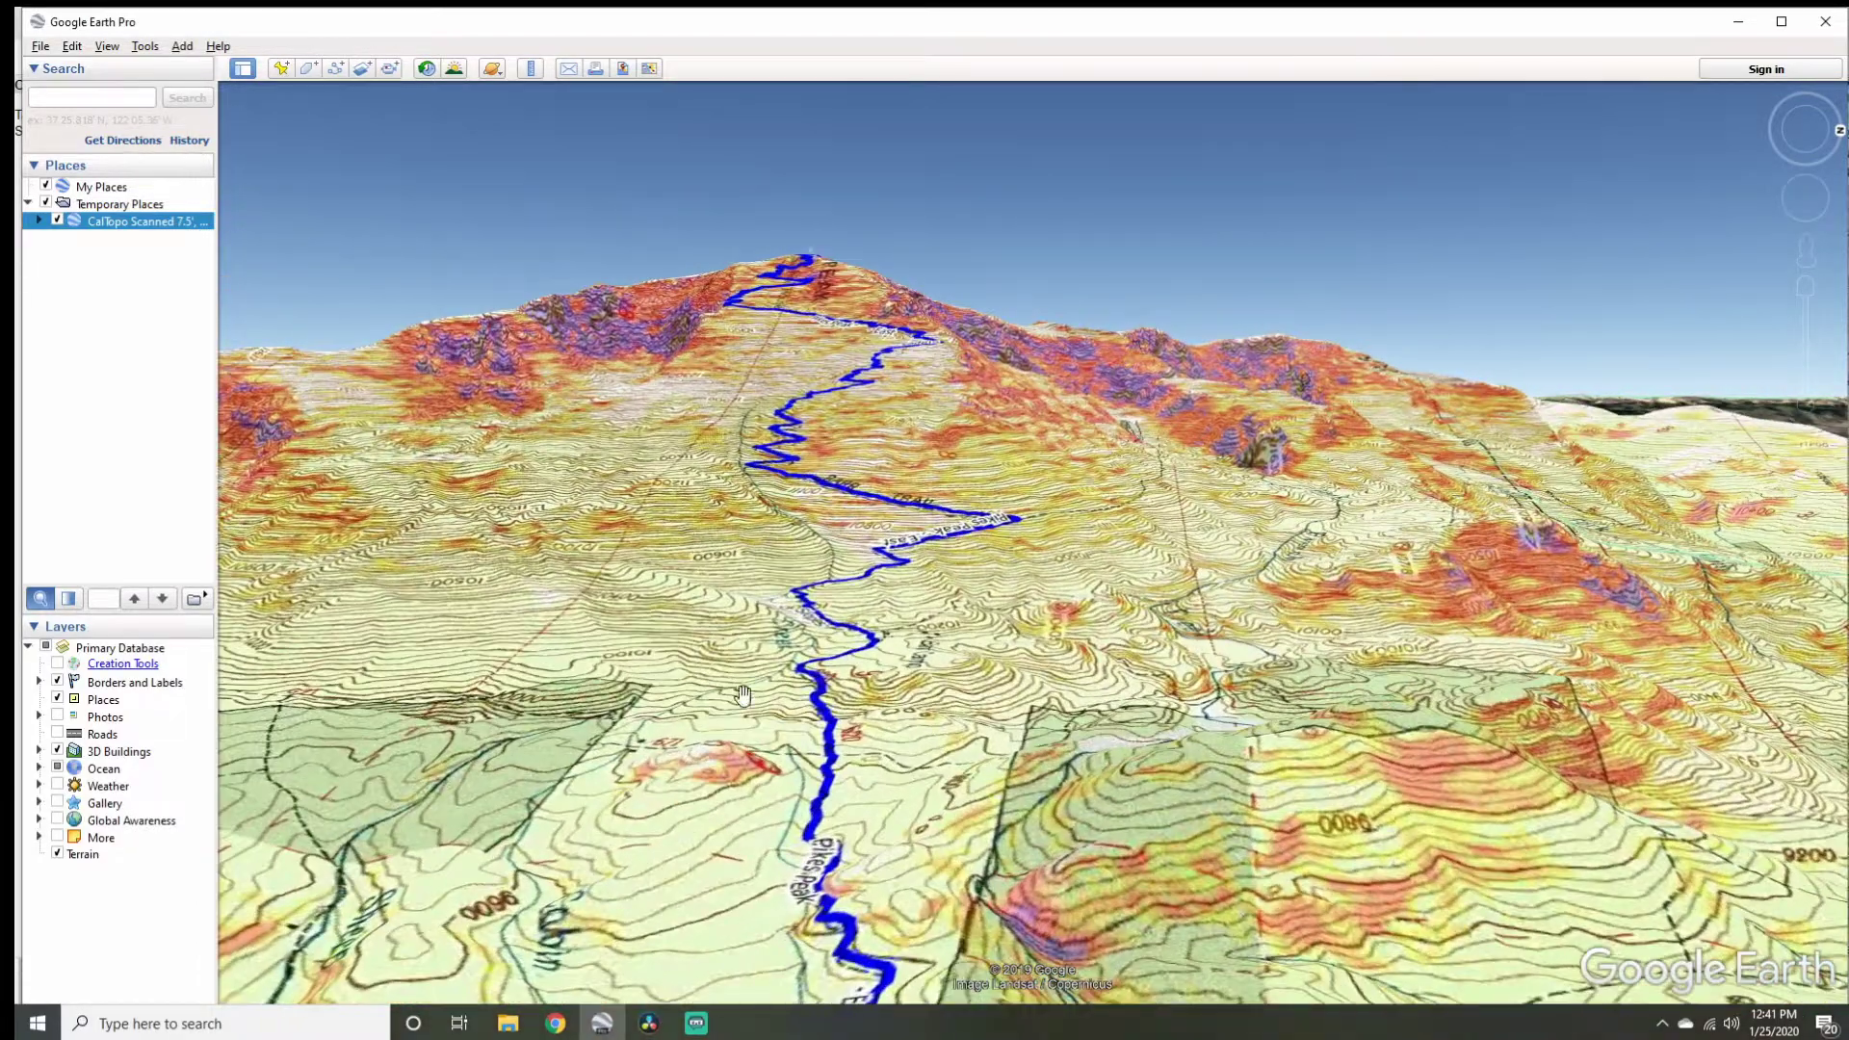
{"action": "left_click_drag", "start_coordinate": [760, 616], "coordinate": [723, 736]}
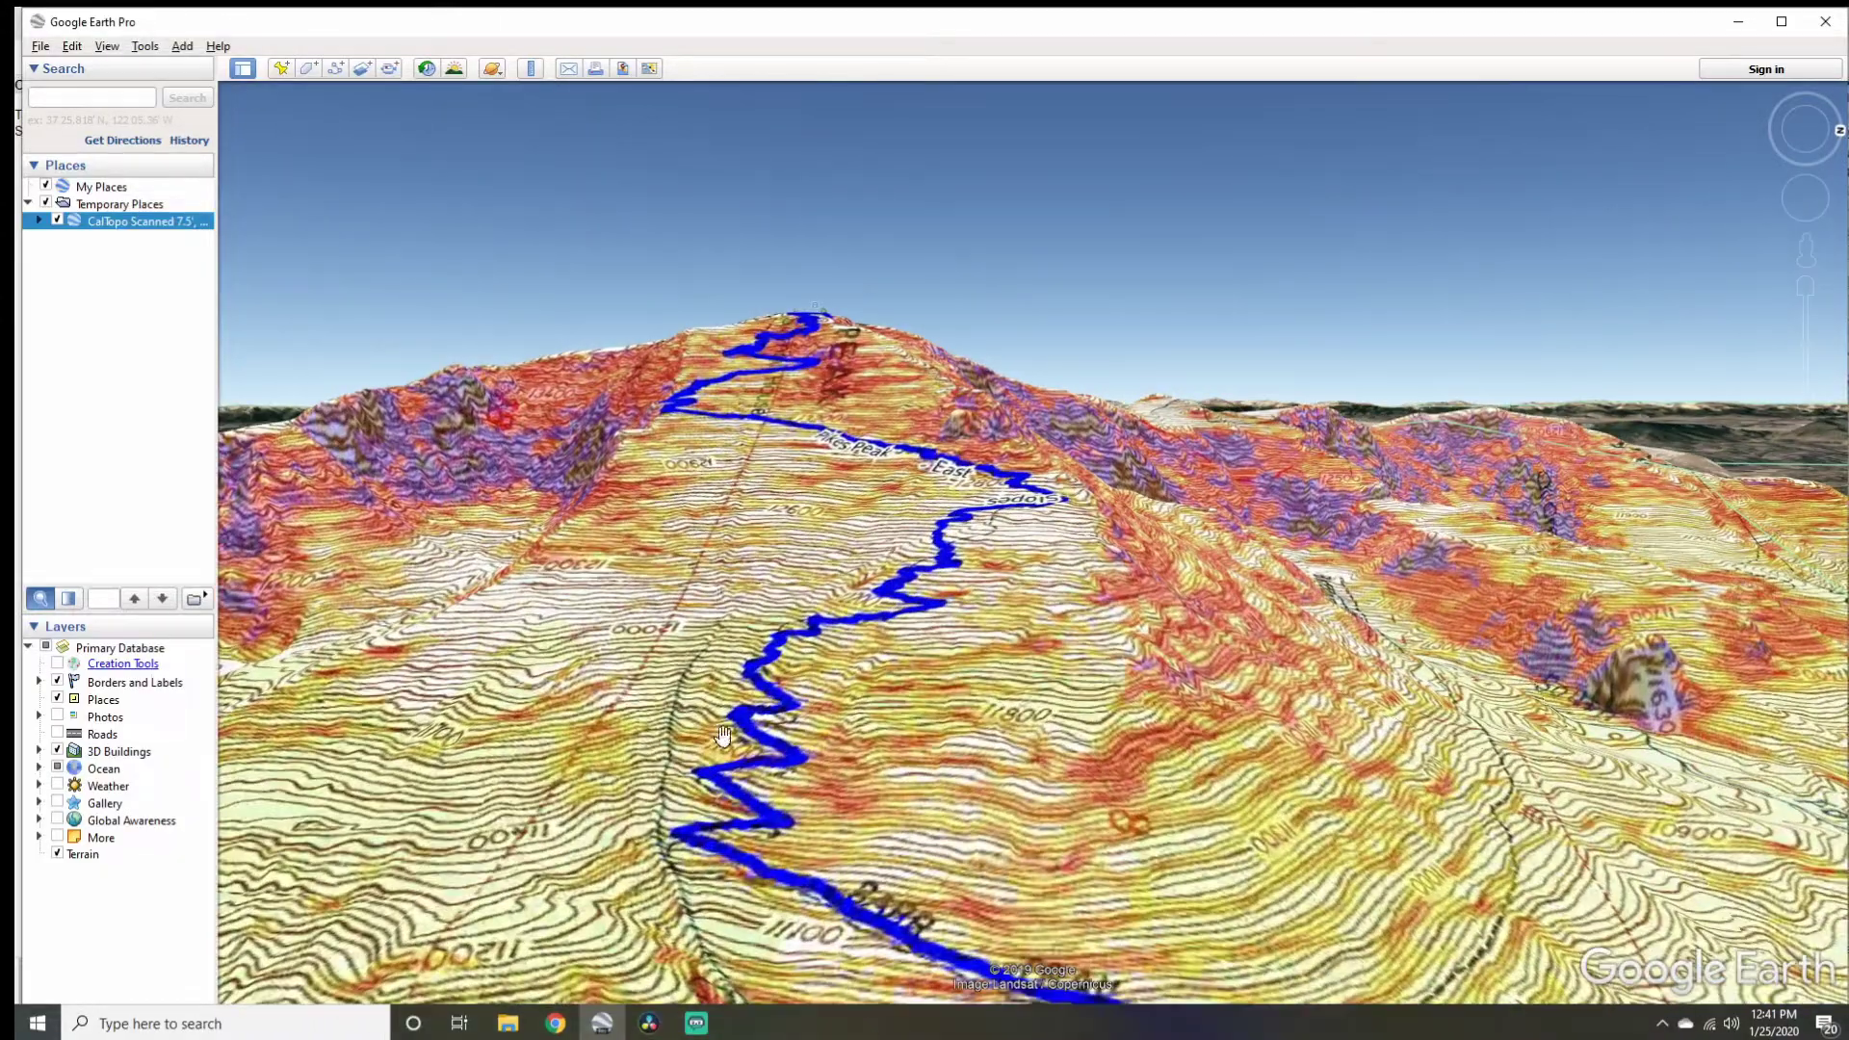
{"action": "left_click_drag", "start_coordinate": [936, 618], "coordinate": [688, 597]}
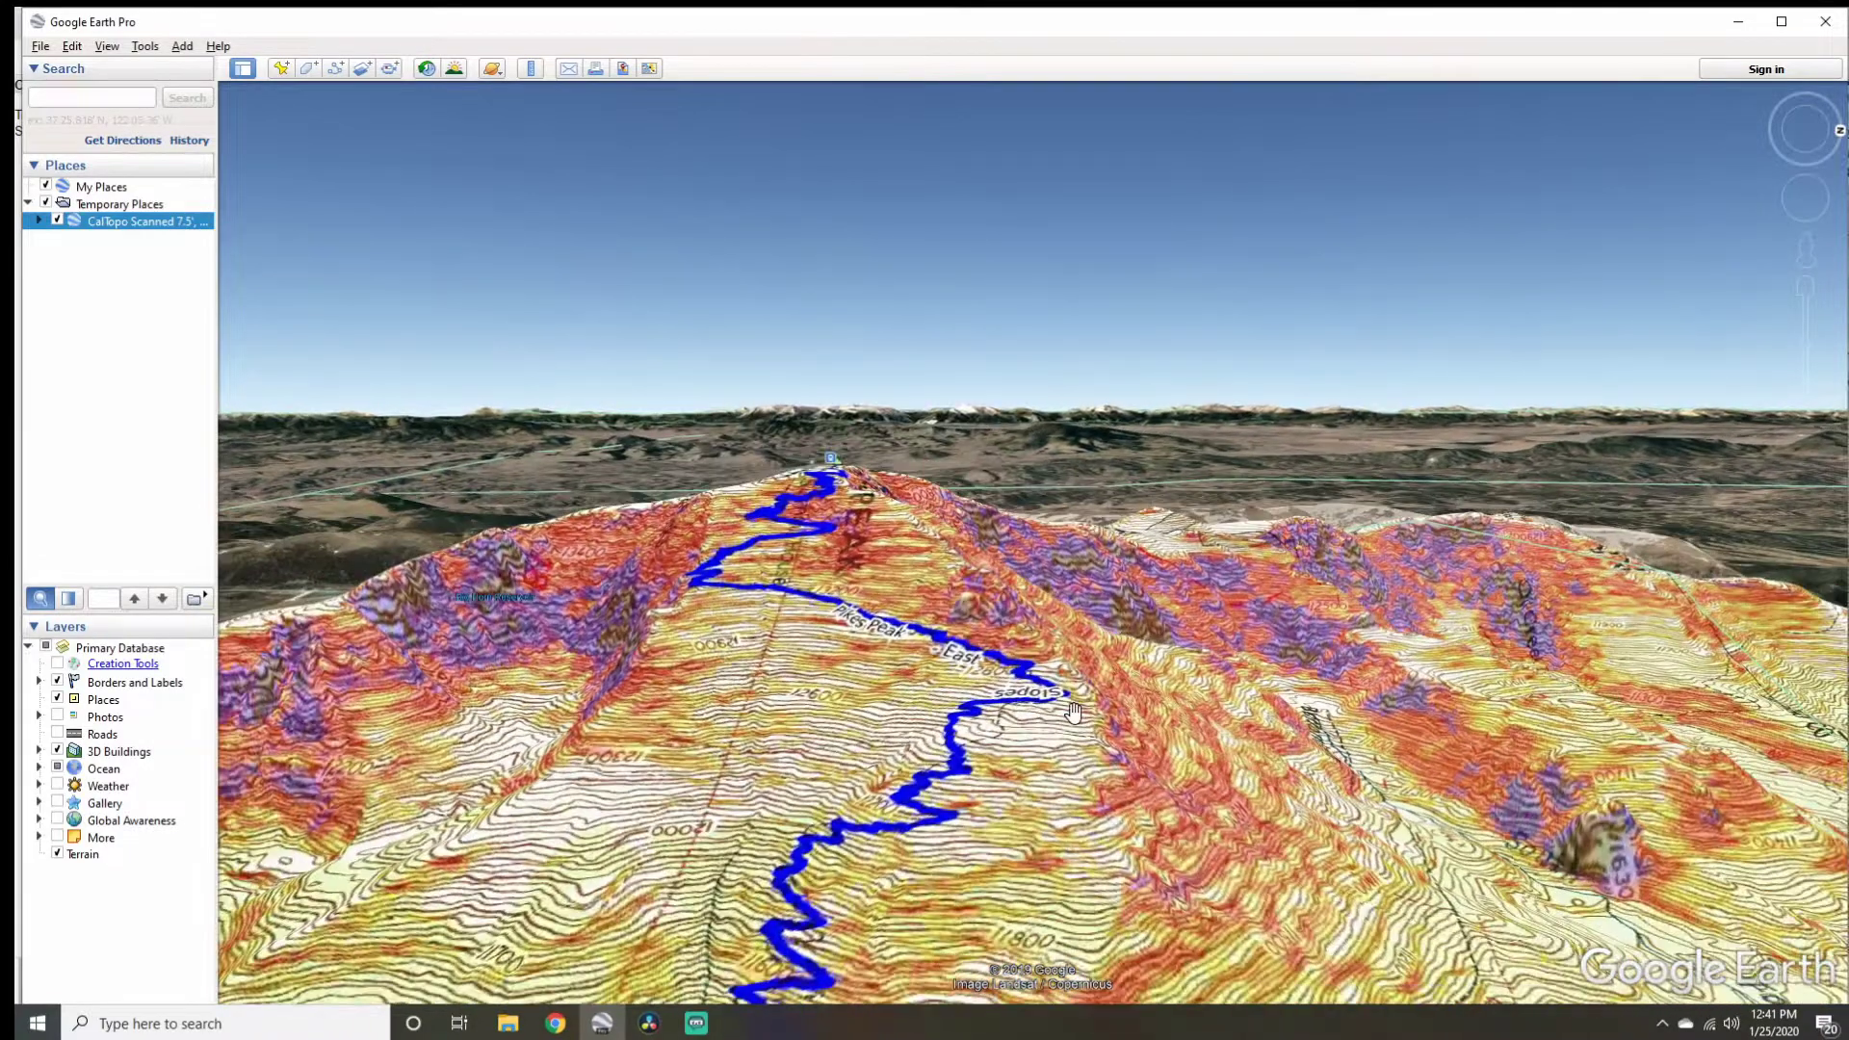
Circle the Pikes Peak summit in 3D, examining the slope shading around the Bottomless Pit and the far side of the peak.
{"action": "mouse_move", "coordinate": [1072, 711]}
{"action": "left_mouse_down"}
{"action": "mouse_move", "coordinate": [1278, 661]}
{"action": "mouse_move", "coordinate": [888, 608]}
{"action": "left_mouse_up"}
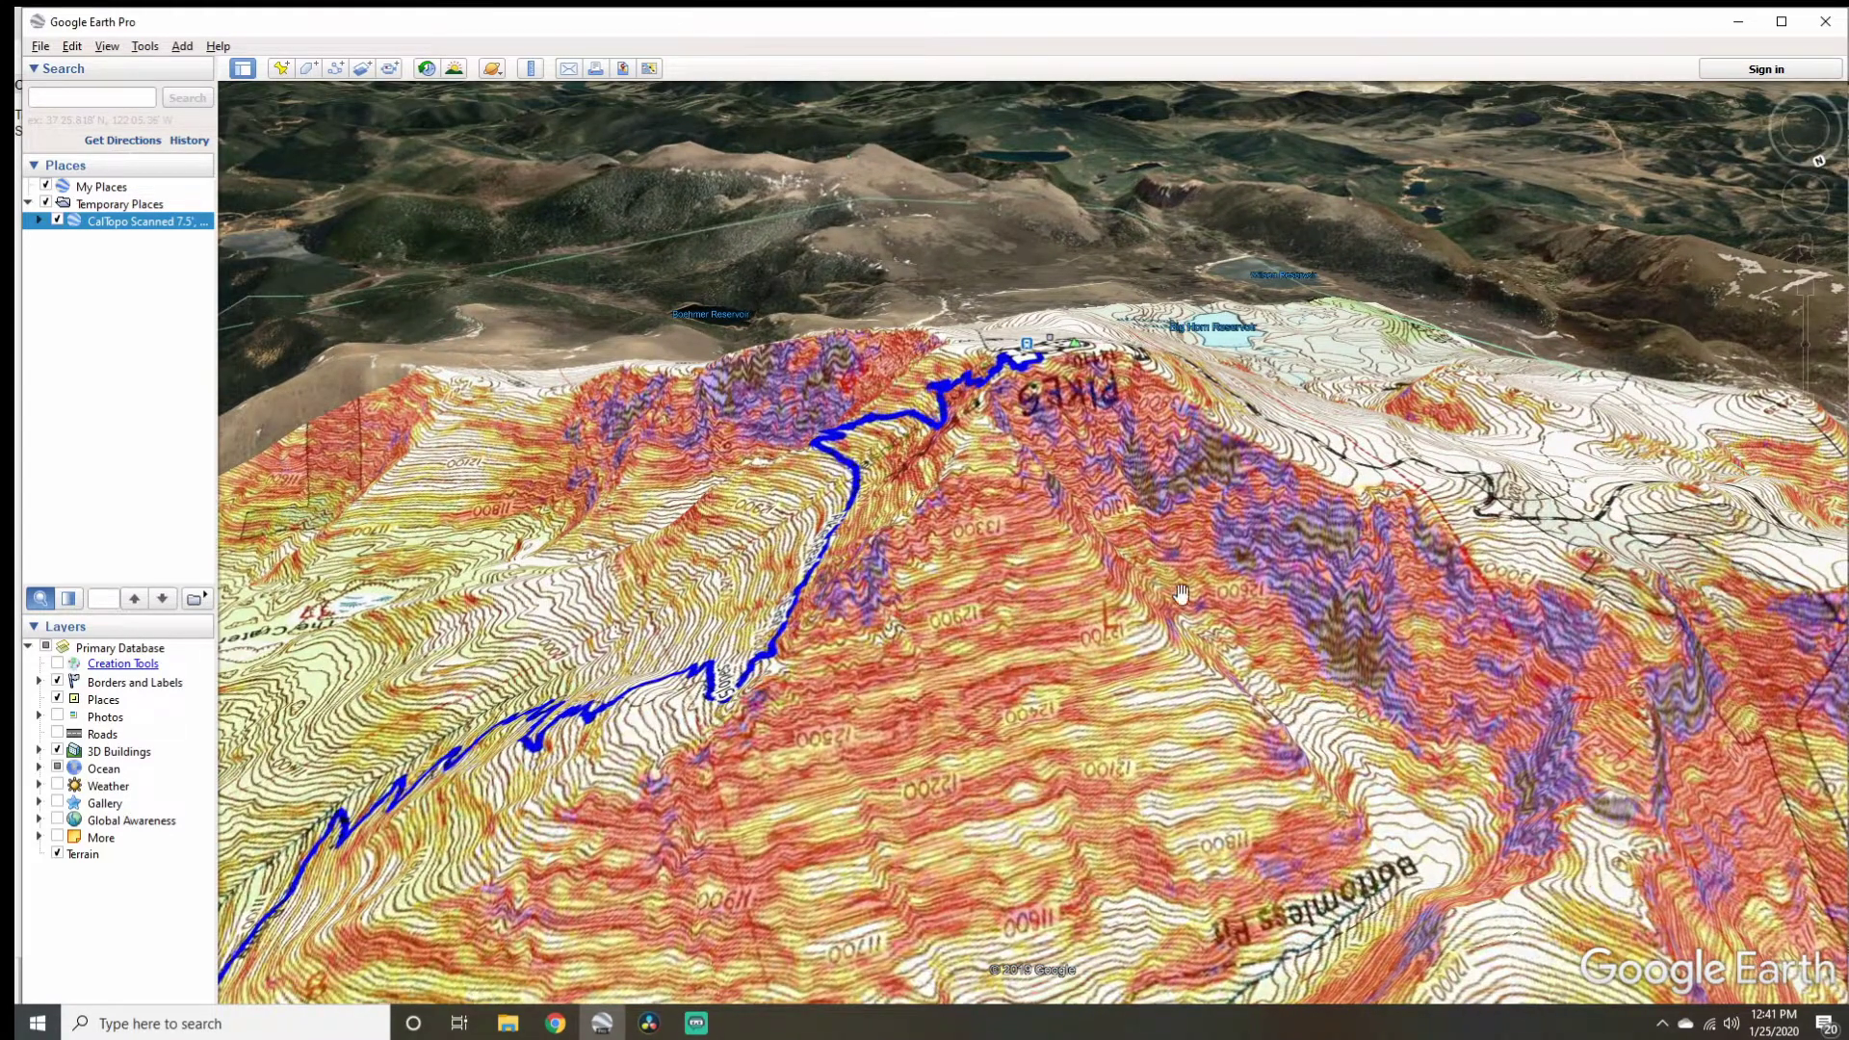
{"action": "middle_click_drag", "start_coordinate": [1211, 571], "coordinate": [1250, 478]}
{"action": "left_click_drag", "start_coordinate": [1250, 479], "coordinate": [1012, 631]}
{"action": "middle_click_drag", "start_coordinate": [1011, 630], "coordinate": [836, 491]}
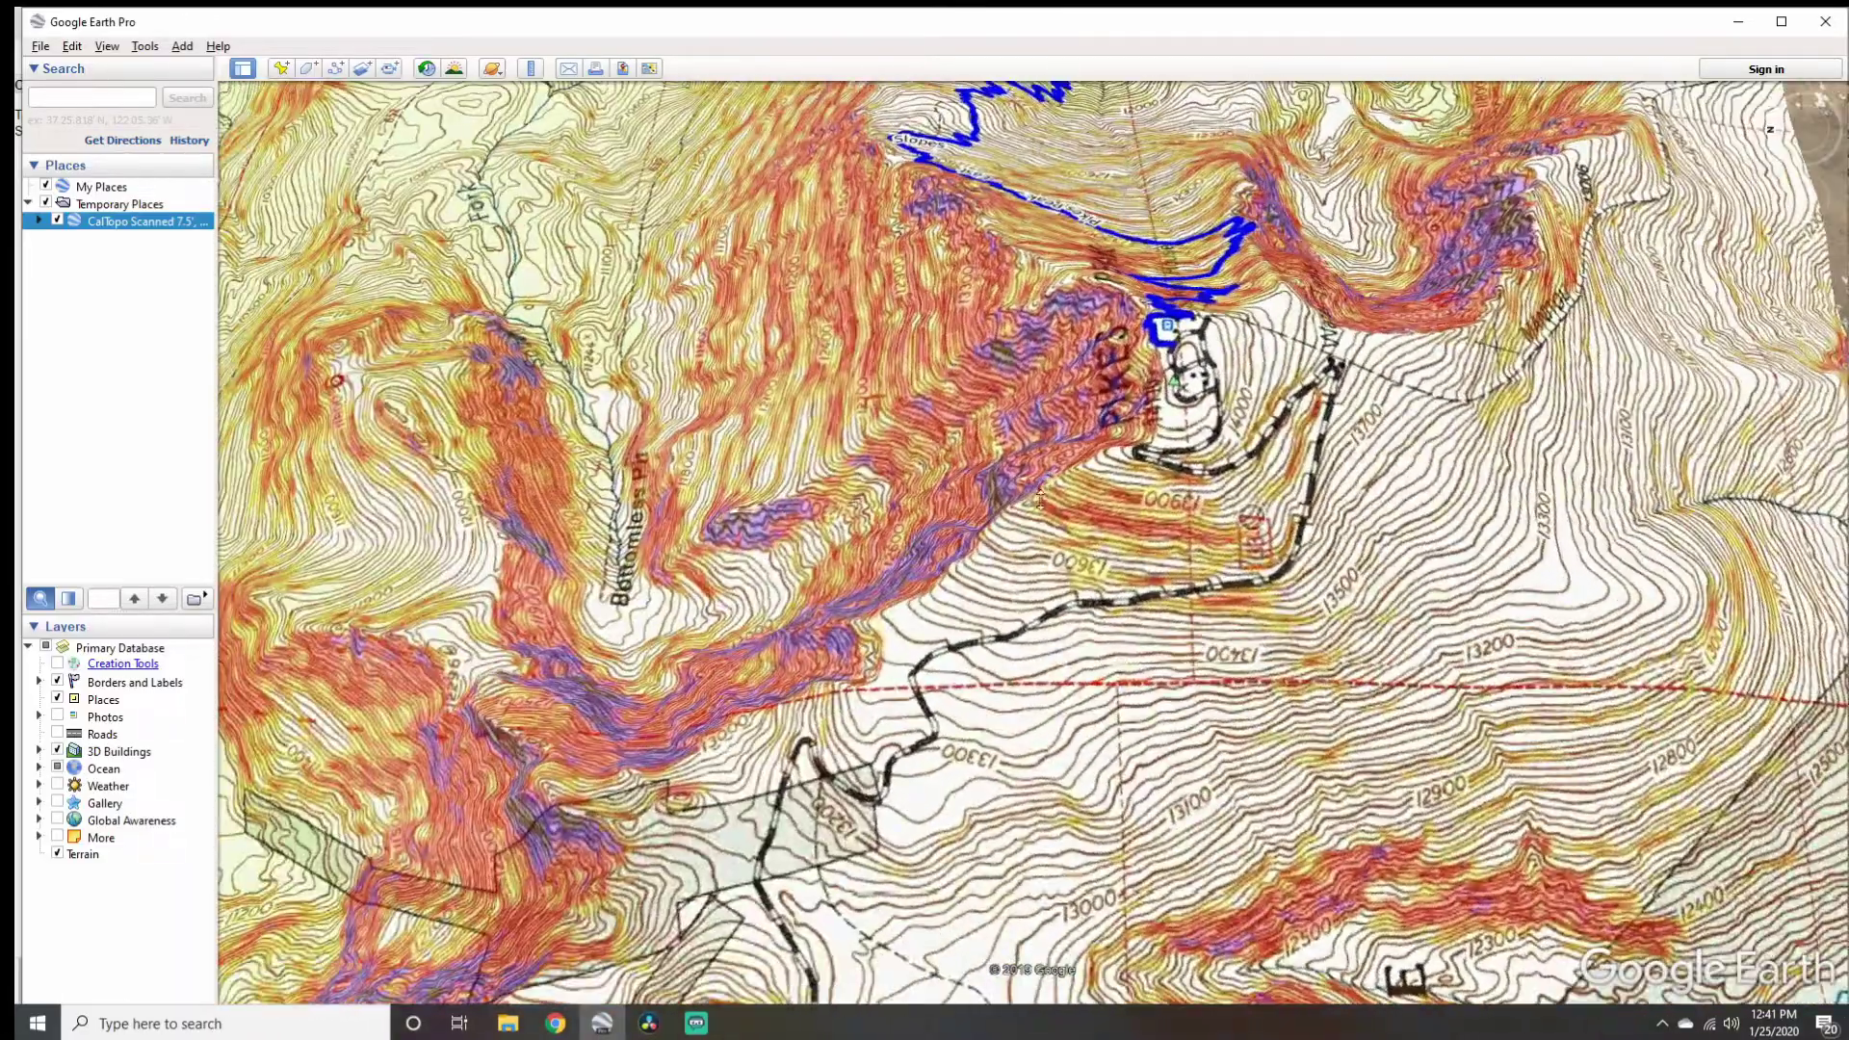